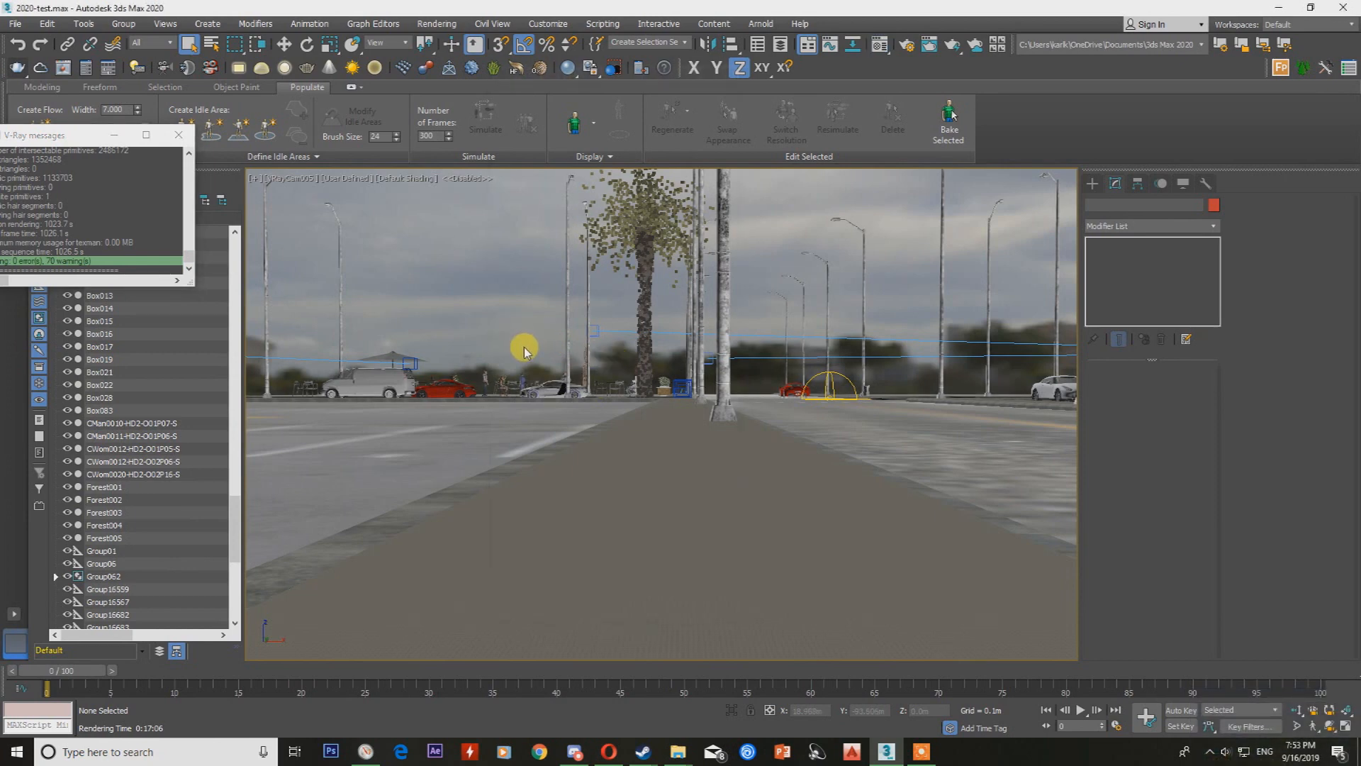
Open the Material Editor and change the selected 21 - Default material's type to VRayMtl.
{"action": "key", "text": "m"}
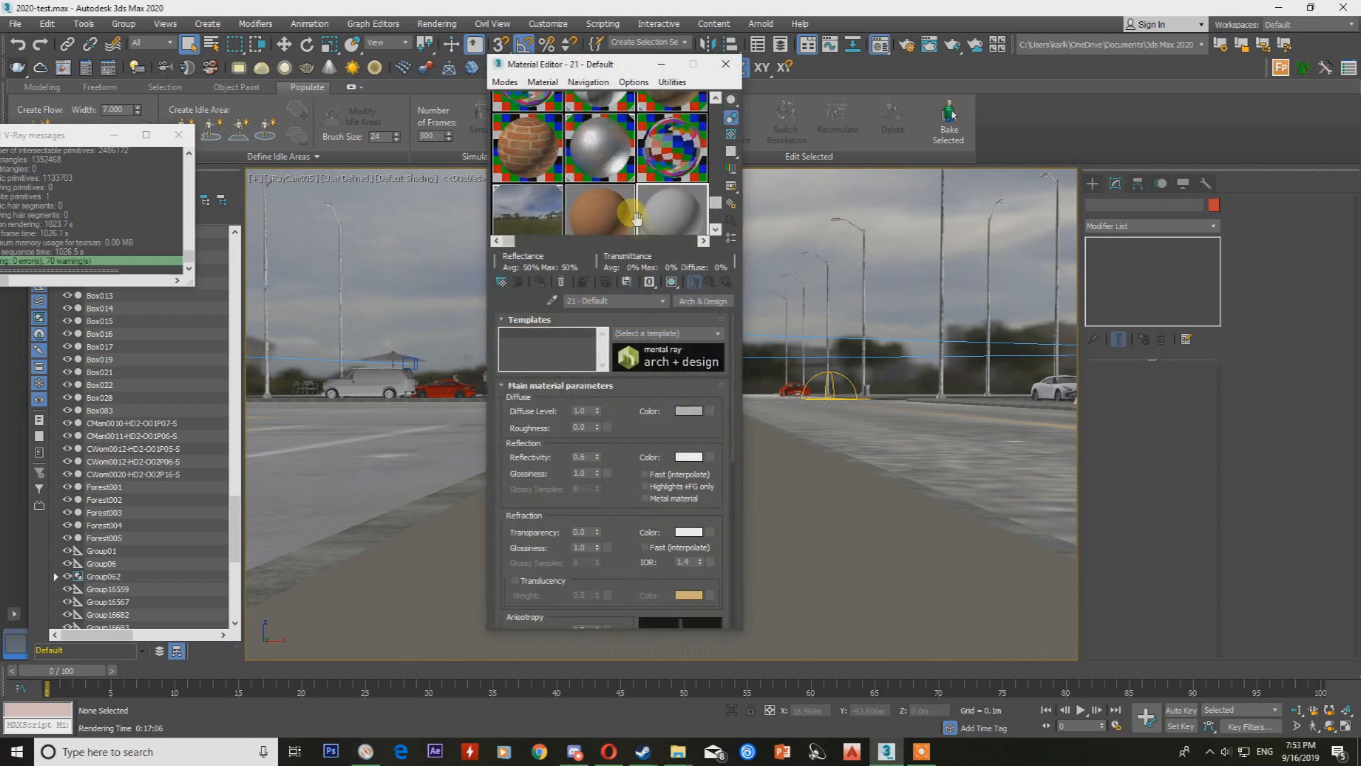
{"action": "left_click", "coordinate": [501, 282]}
{"action": "type", "text": "vraym"}
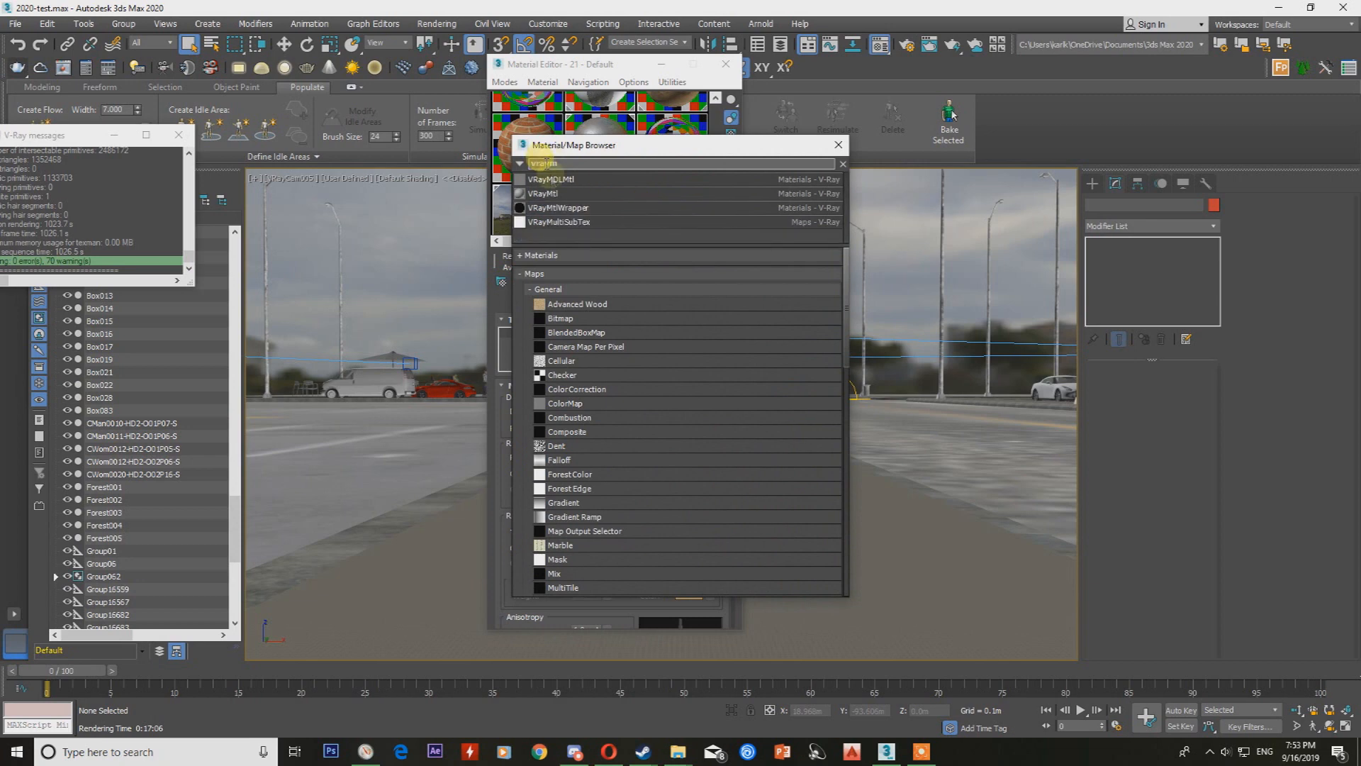
{"action": "double_click", "coordinate": [560, 193]}
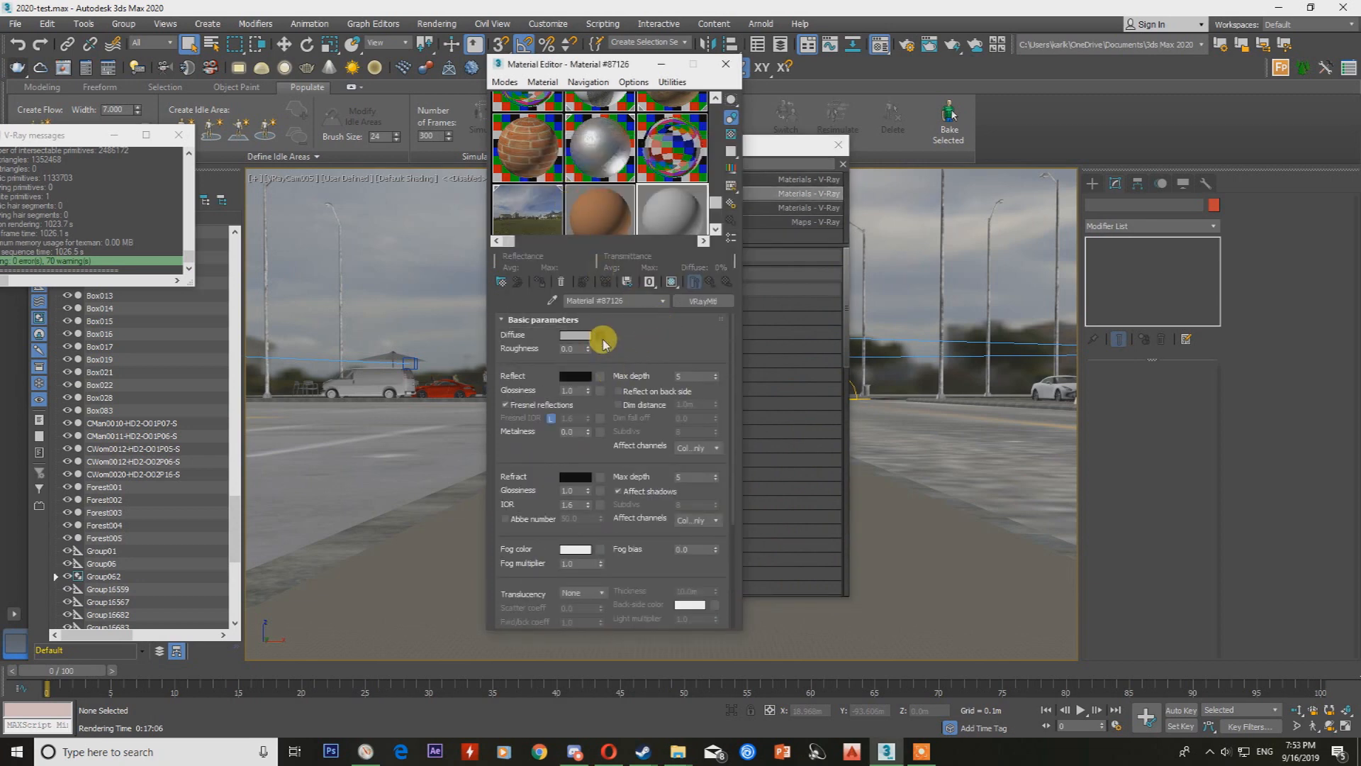
Load floor_bricks_02_diff_8k.png from the floor_bricks_02_8k_png folder as the material's diffuse bitmap.
{"action": "left_click", "coordinate": [600, 336]}
{"action": "double_click", "coordinate": [574, 229]}
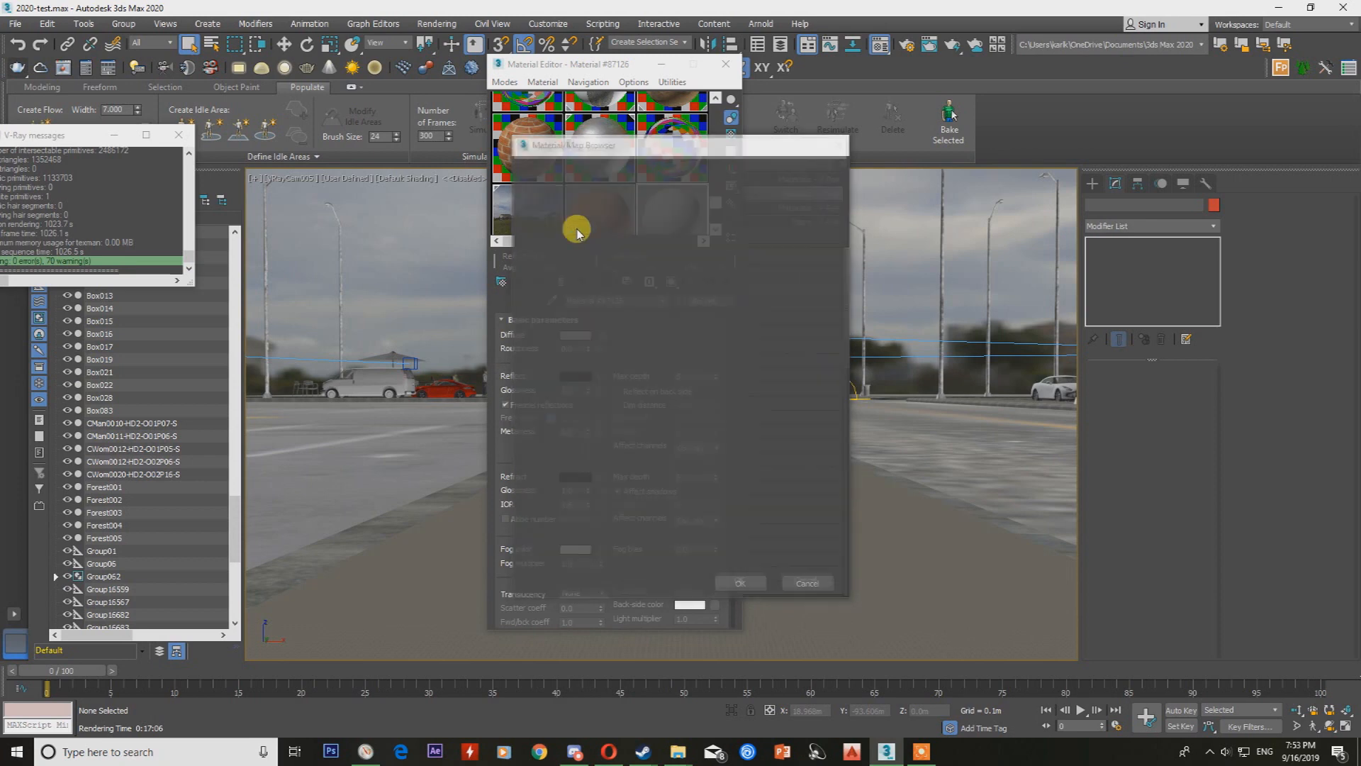
{"action": "left_click", "coordinate": [300, 75]}
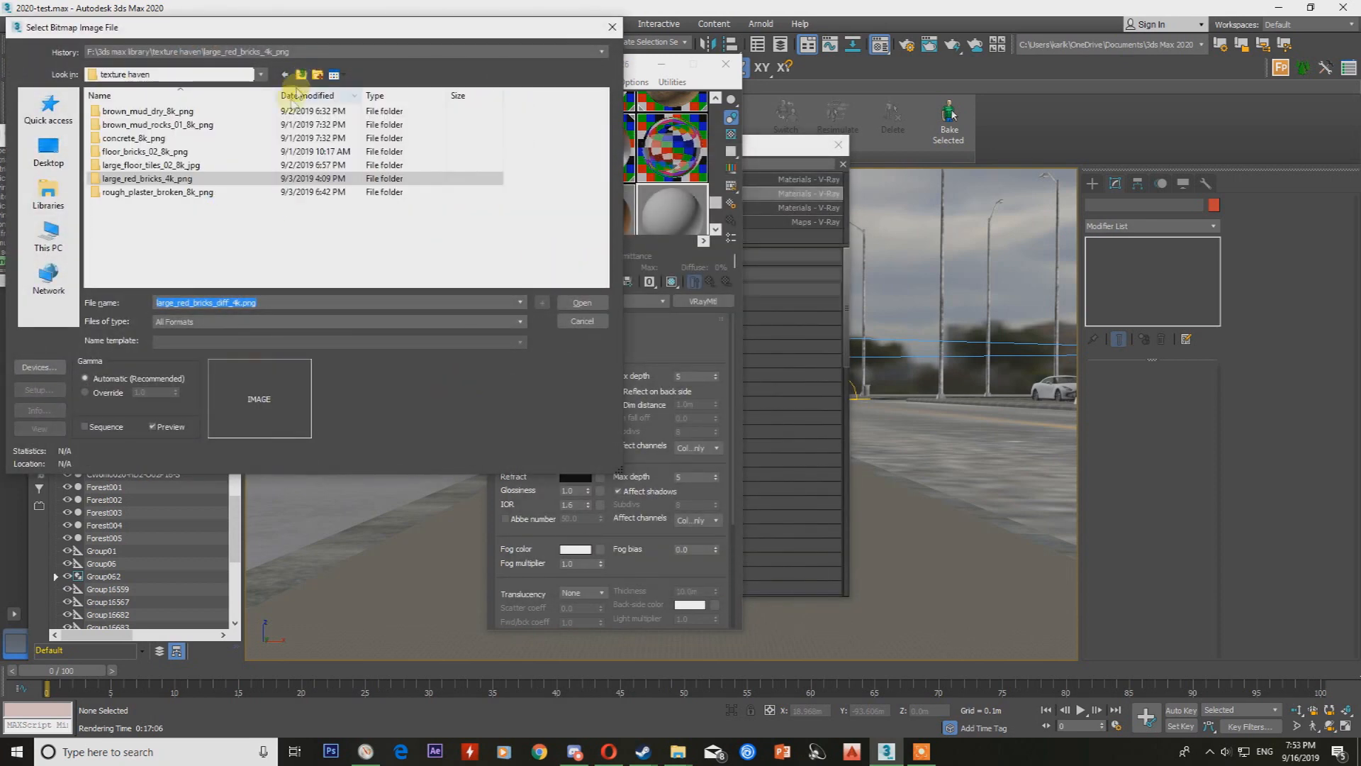
{"action": "double_click", "coordinate": [154, 153]}
{"action": "double_click", "coordinate": [269, 177]}
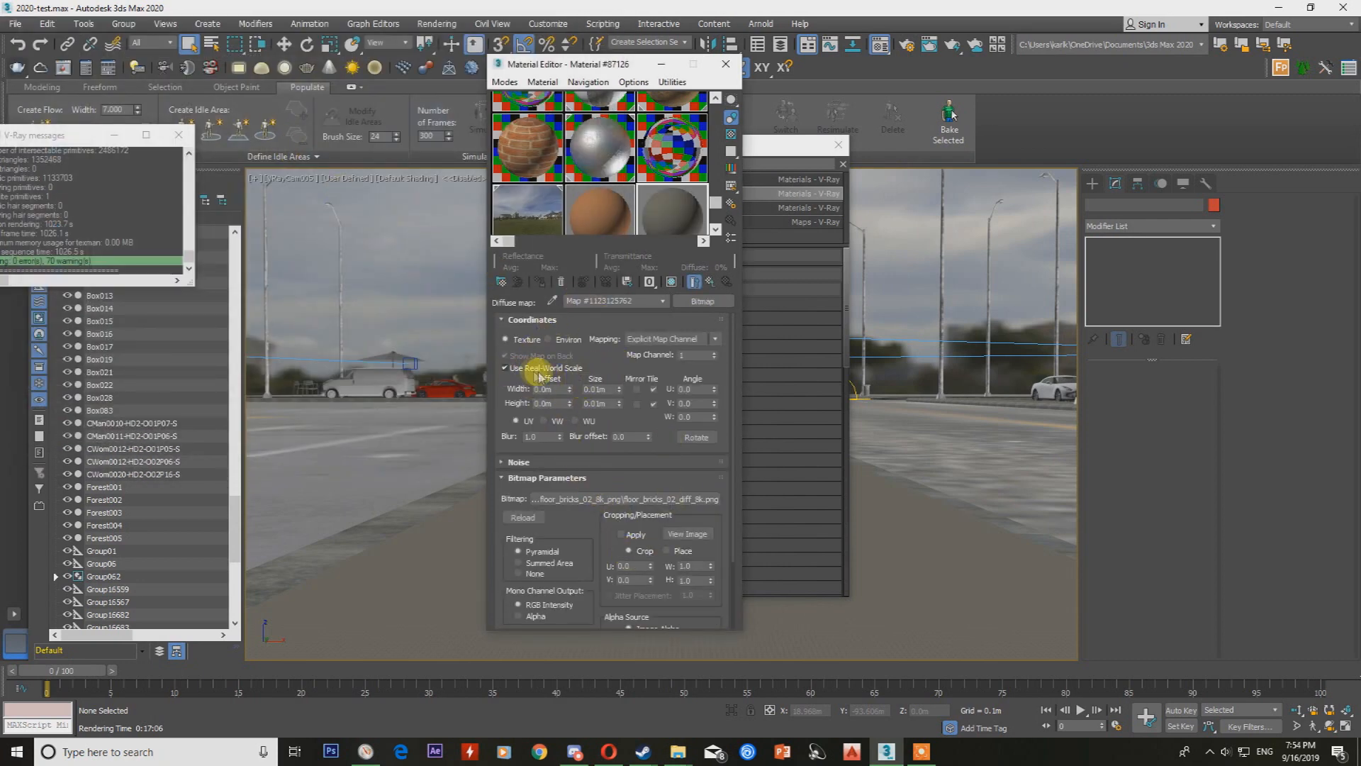
Preview the brick material in an enlarged sample window with real-world scale off for the diffuse bitmap, and return to the parent material.
{"action": "double_click", "coordinate": [671, 210]}
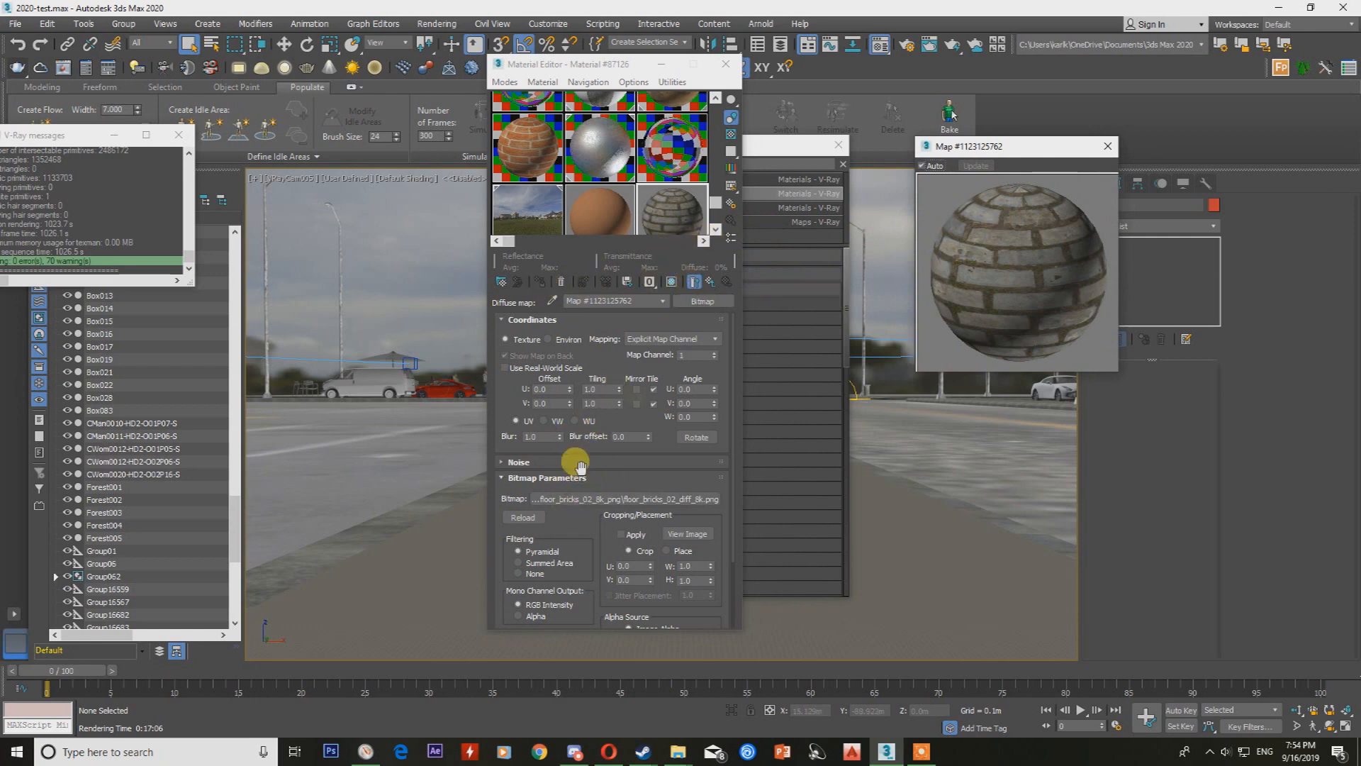
{"action": "left_click", "coordinate": [662, 300]}
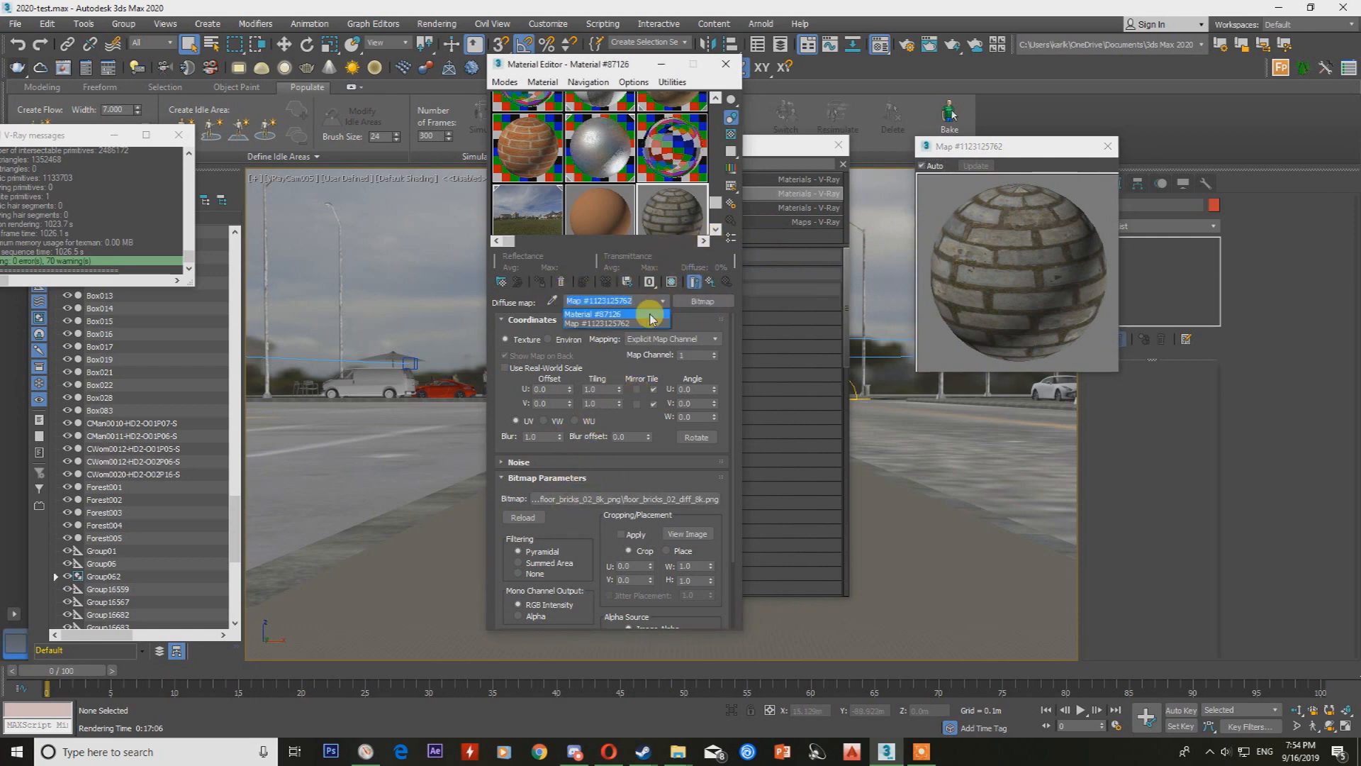
{"action": "left_click", "coordinate": [647, 303]}
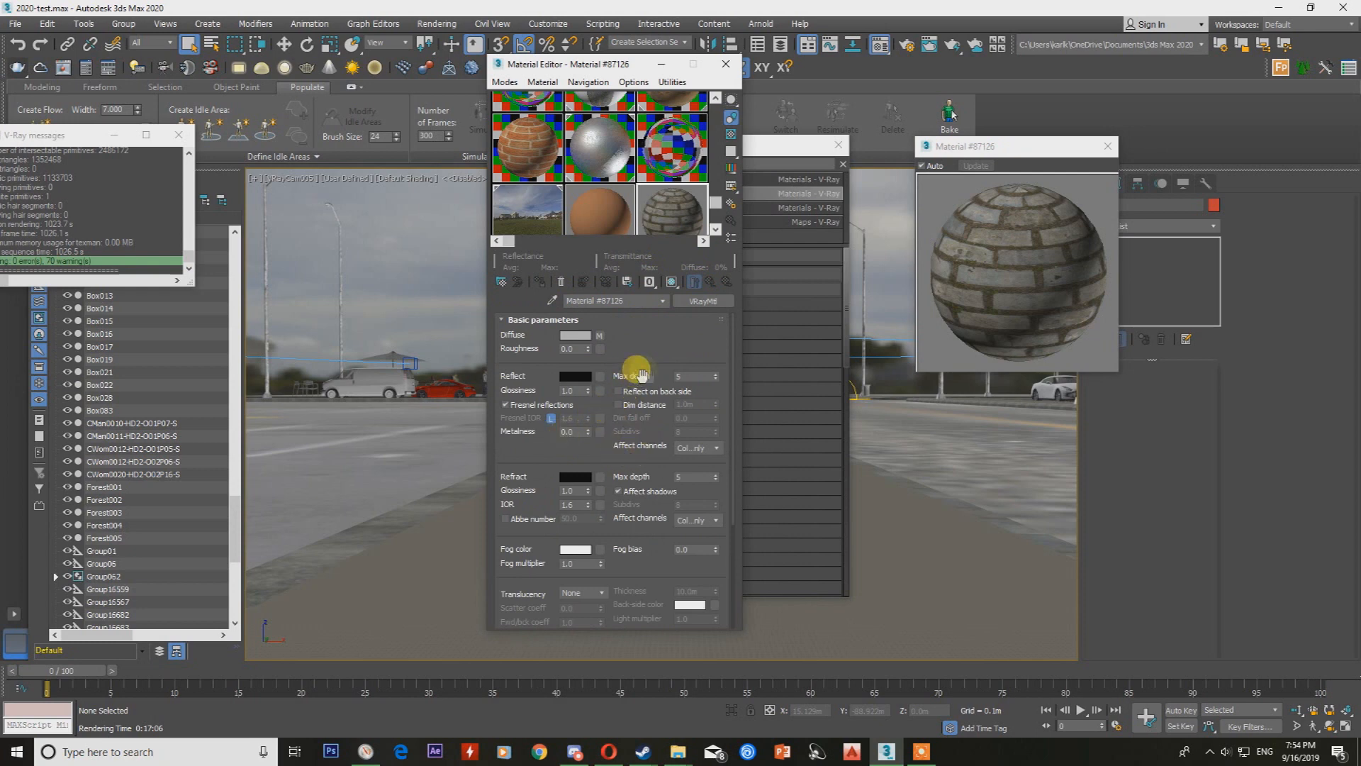
Try to set the material's Fresnel IOR to 1.2.
{"action": "scroll", "coordinate": [537, 404], "scroll_direction": "down", "scroll_amount": 1}
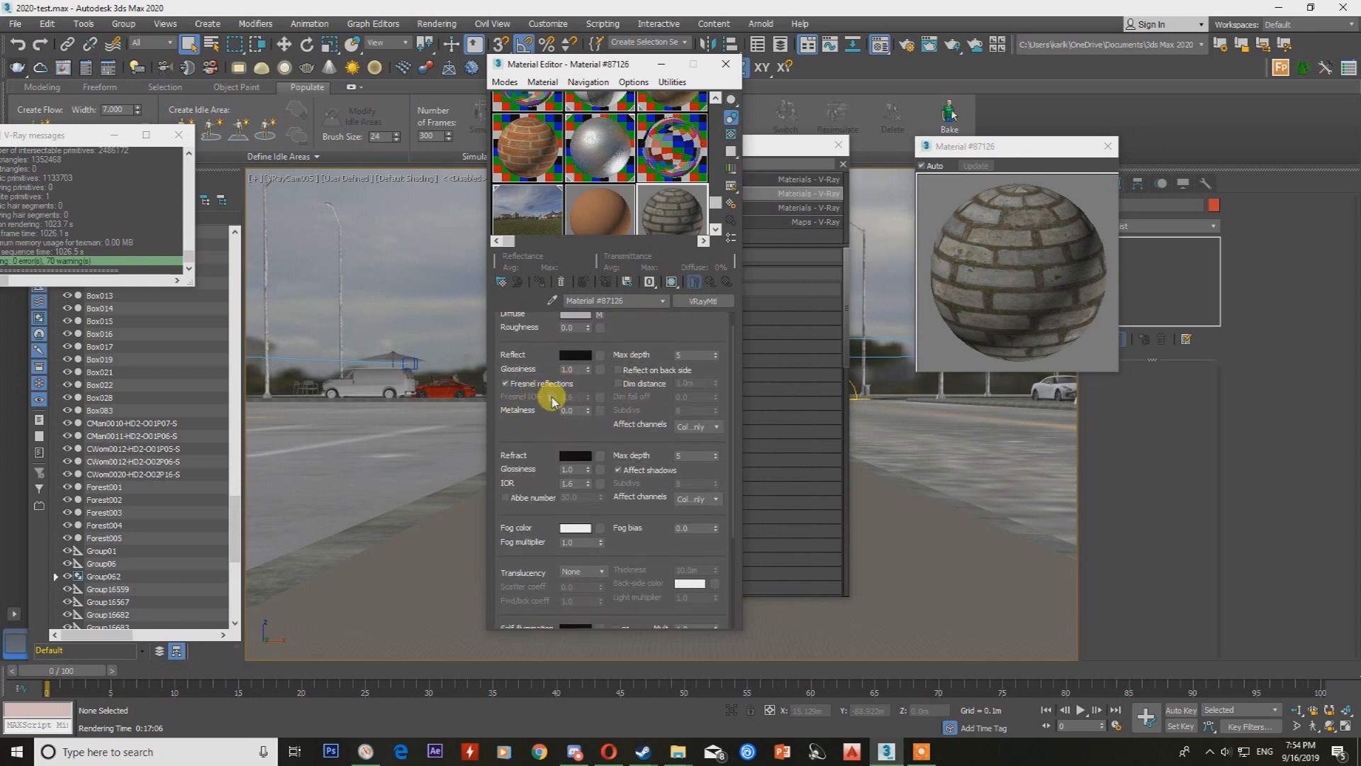
{"action": "left_click", "coordinate": [551, 396]}
{"action": "type", "text": "1.2"}
{"action": "key", "text": "Return"}
Set the bump amount to 1.0 in the brick material's map settings.
{"action": "scroll", "coordinate": [591, 429], "scroll_direction": "down", "scroll_amount": 5}
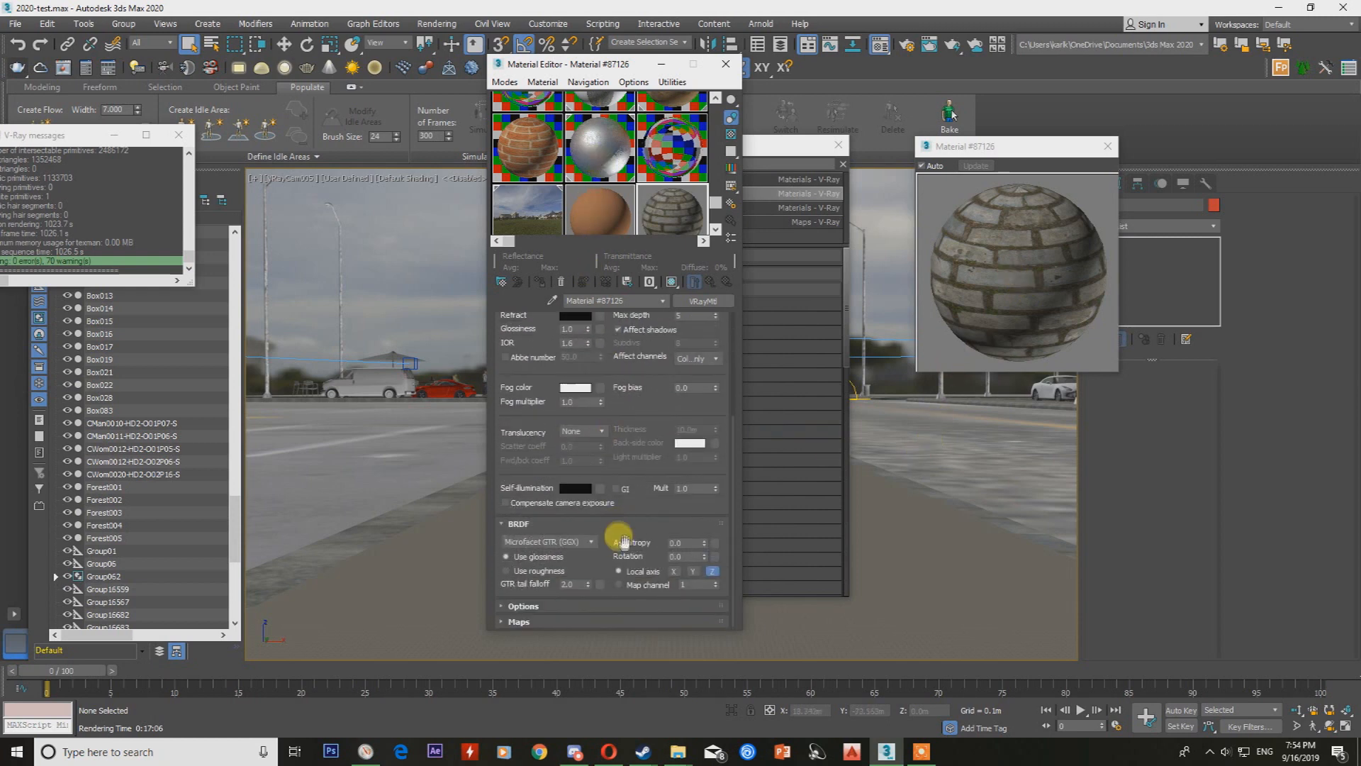
{"action": "left_click", "coordinate": [531, 622]}
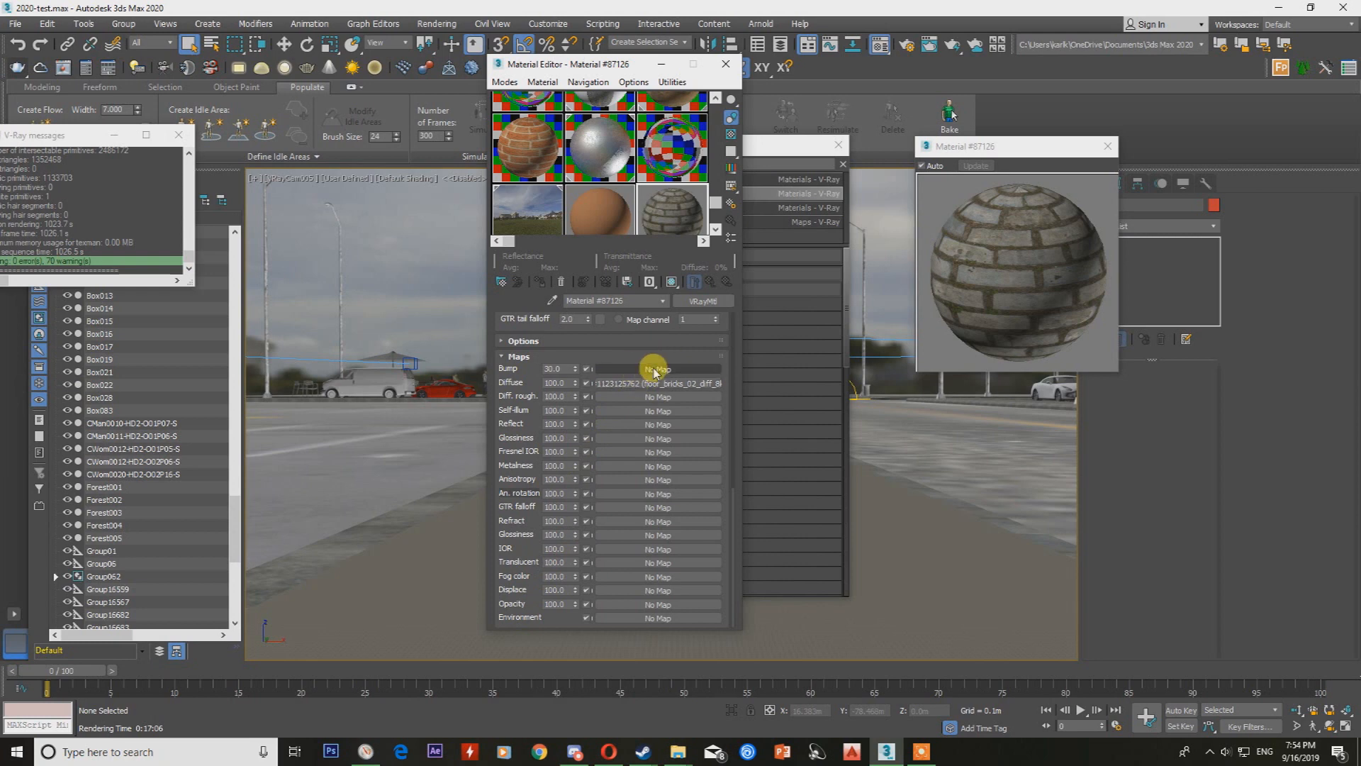
{"action": "double_click", "coordinate": [554, 369]}
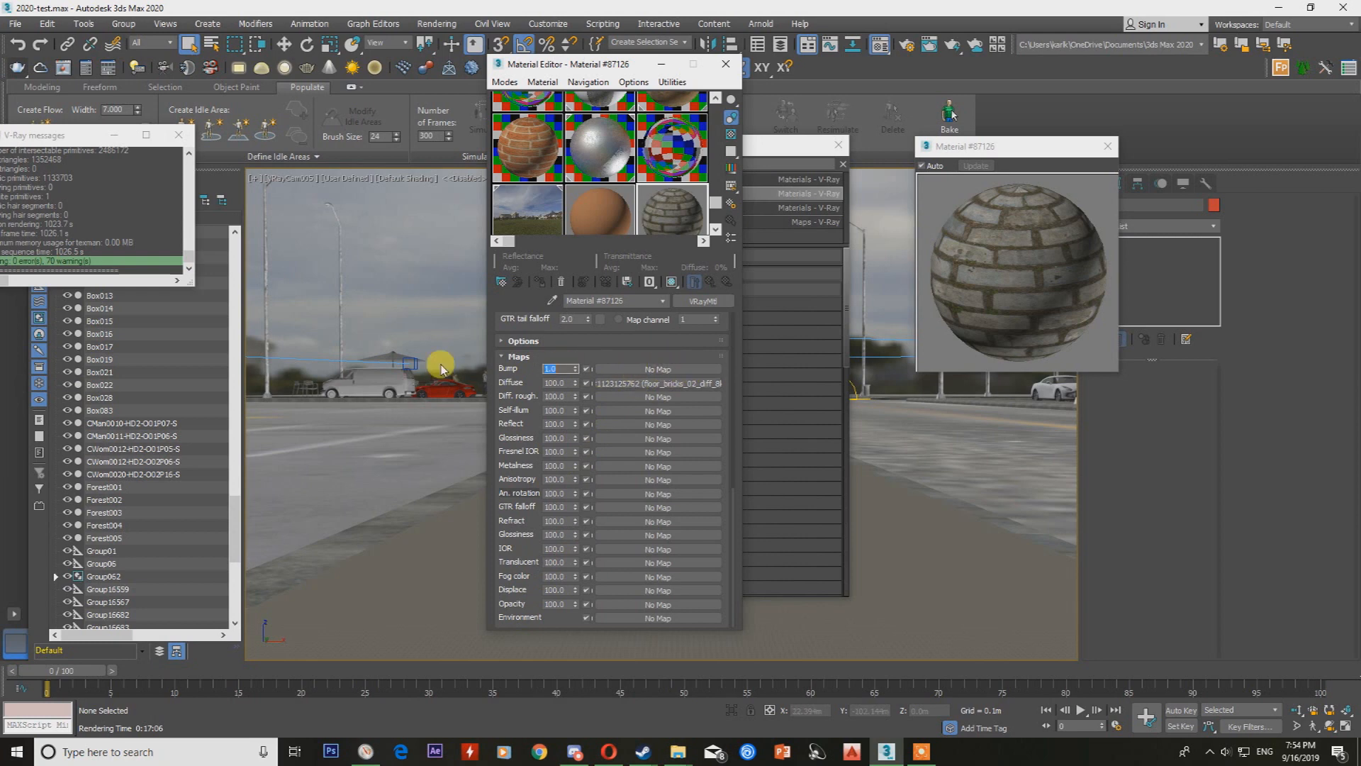
Load floor_bricks_02_bump_8k.png as the bump bitmap with real-world scale off, and return to the parent material.
{"action": "left_click", "coordinate": [654, 369]}
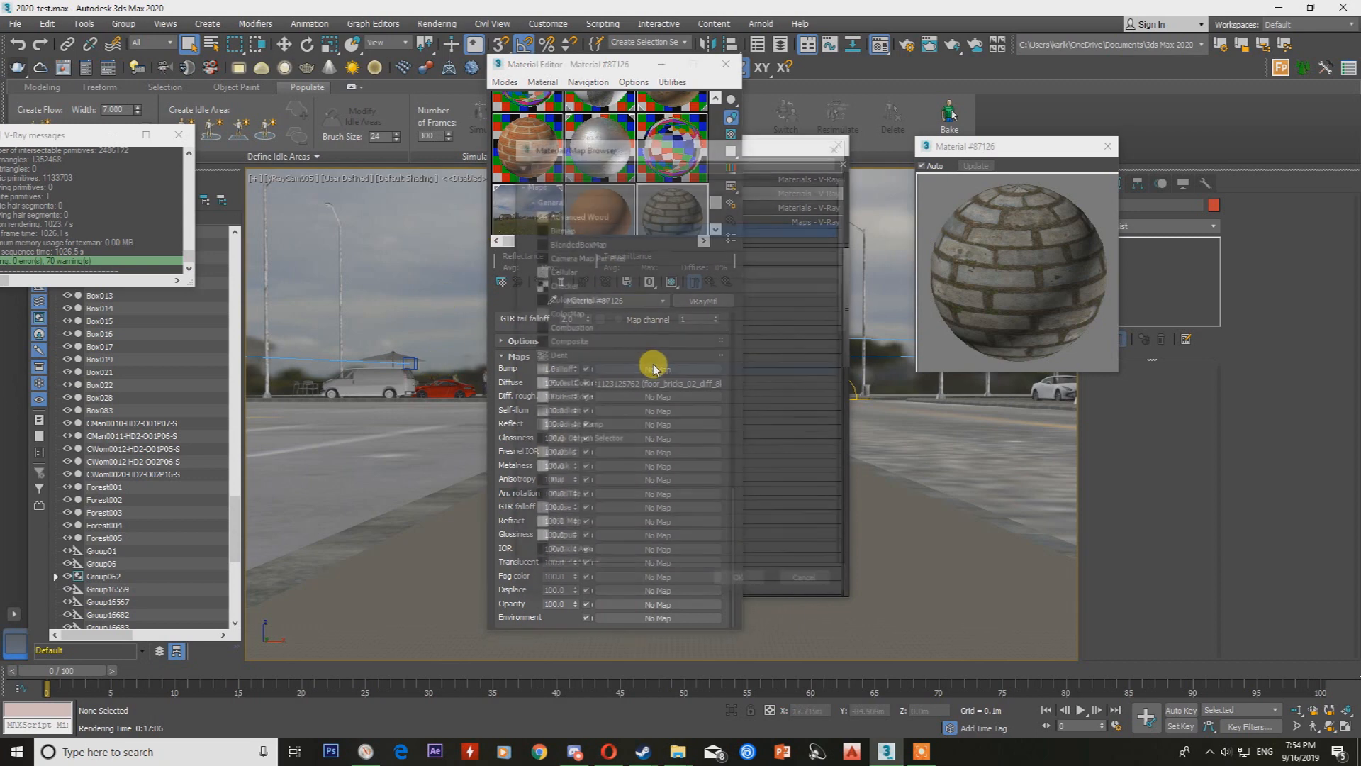
{"action": "double_click", "coordinate": [602, 227]}
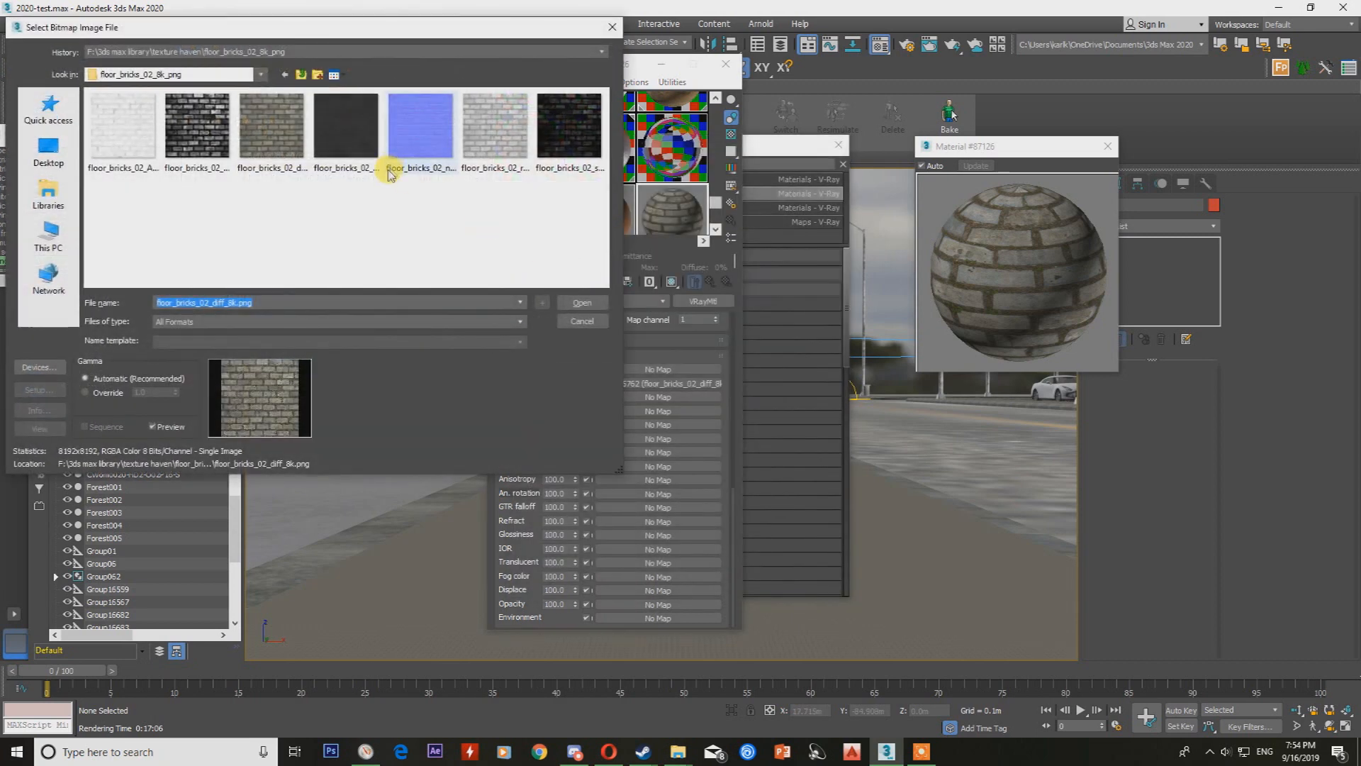
{"action": "left_click", "coordinate": [205, 144]}
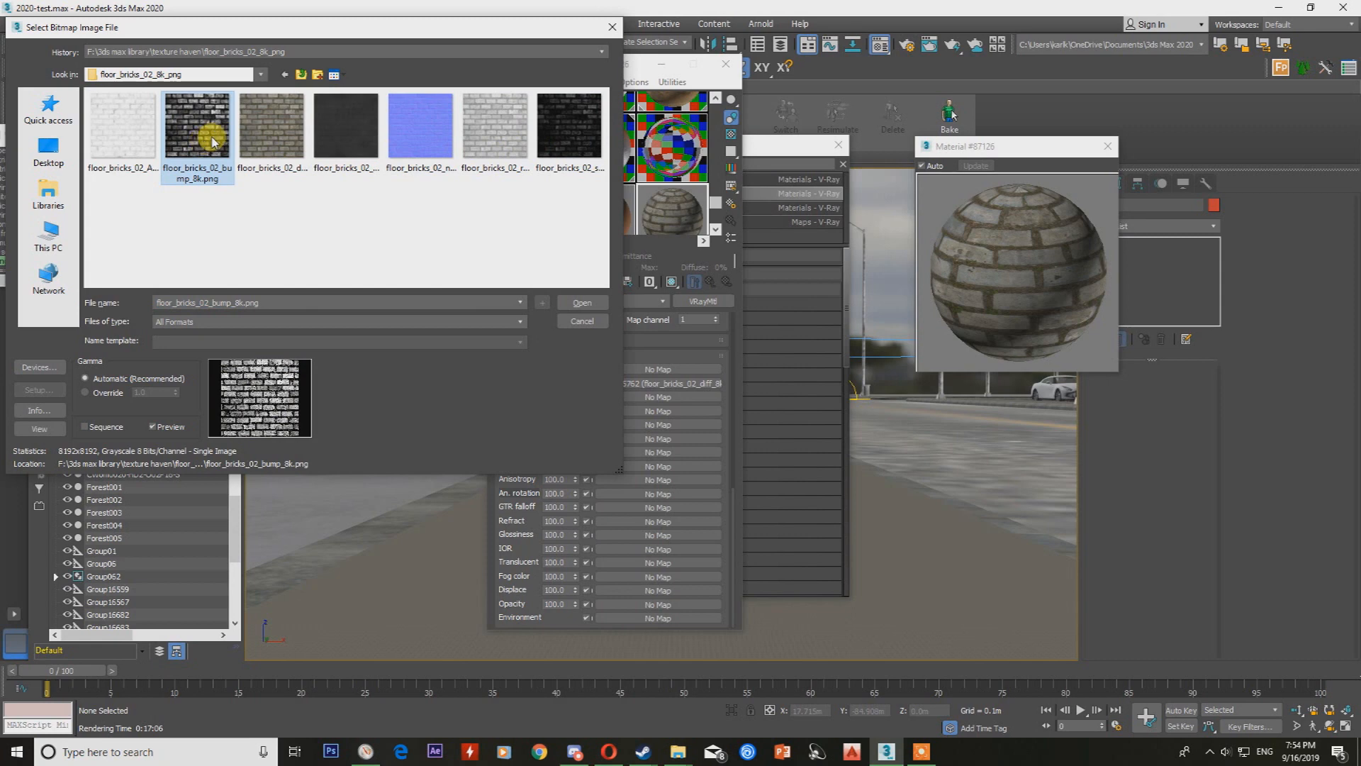
{"action": "double_click", "coordinate": [236, 134]}
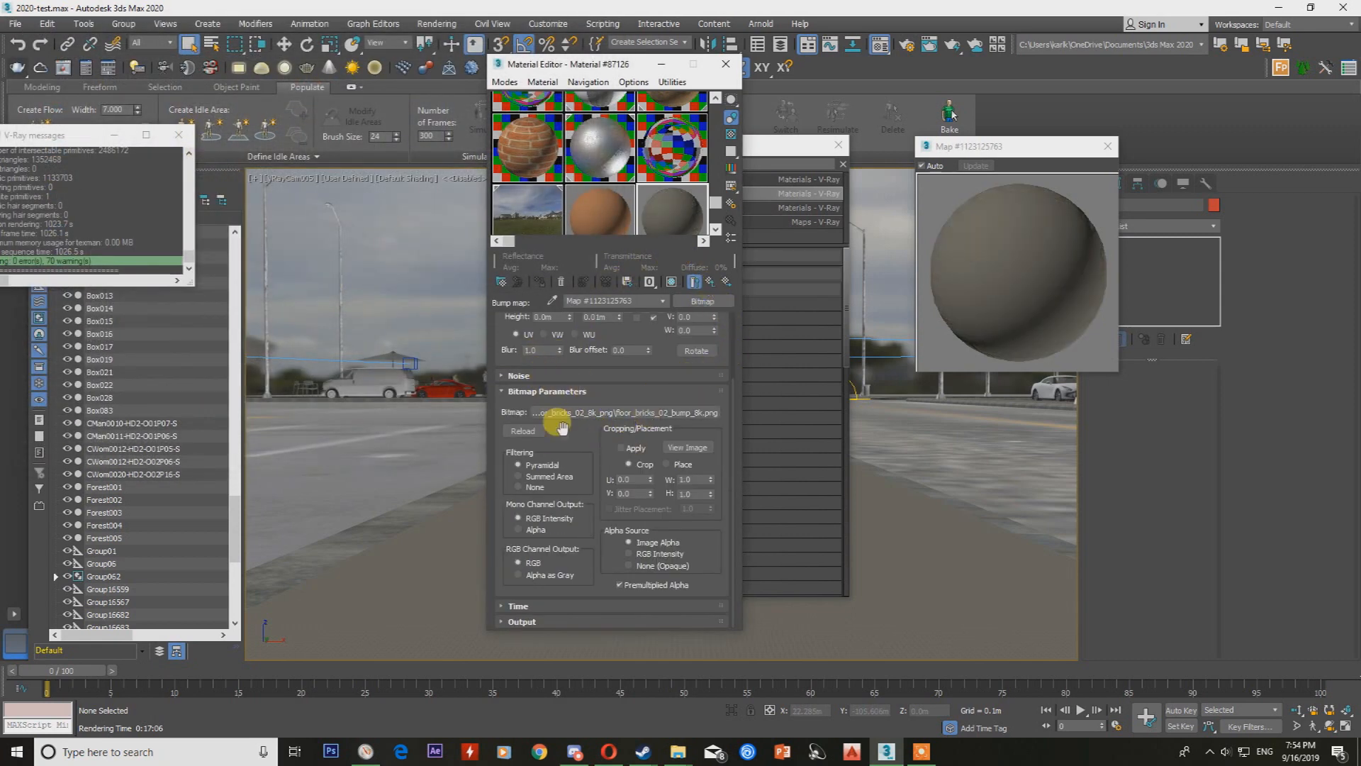
{"action": "scroll", "coordinate": [612, 396], "scroll_direction": "up", "scroll_amount": 3}
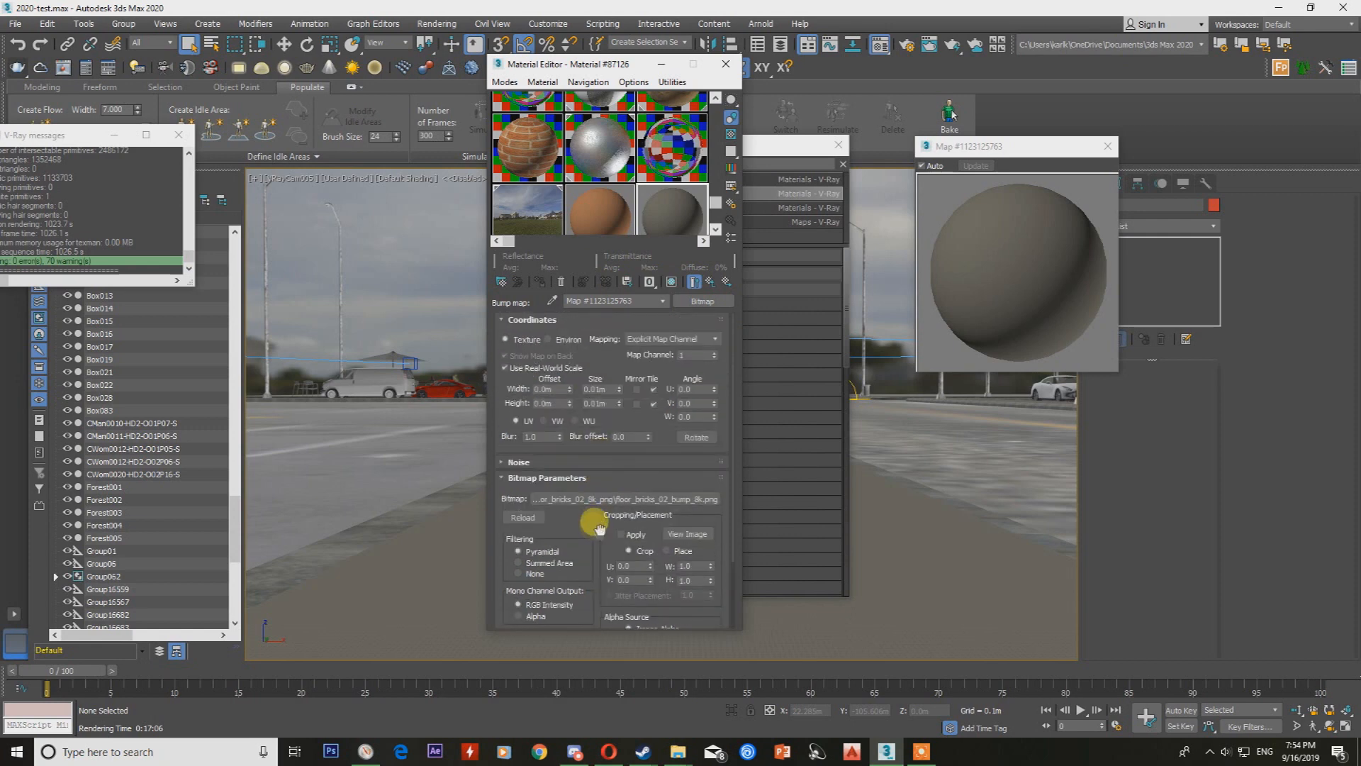
{"action": "left_click", "coordinate": [664, 301]}
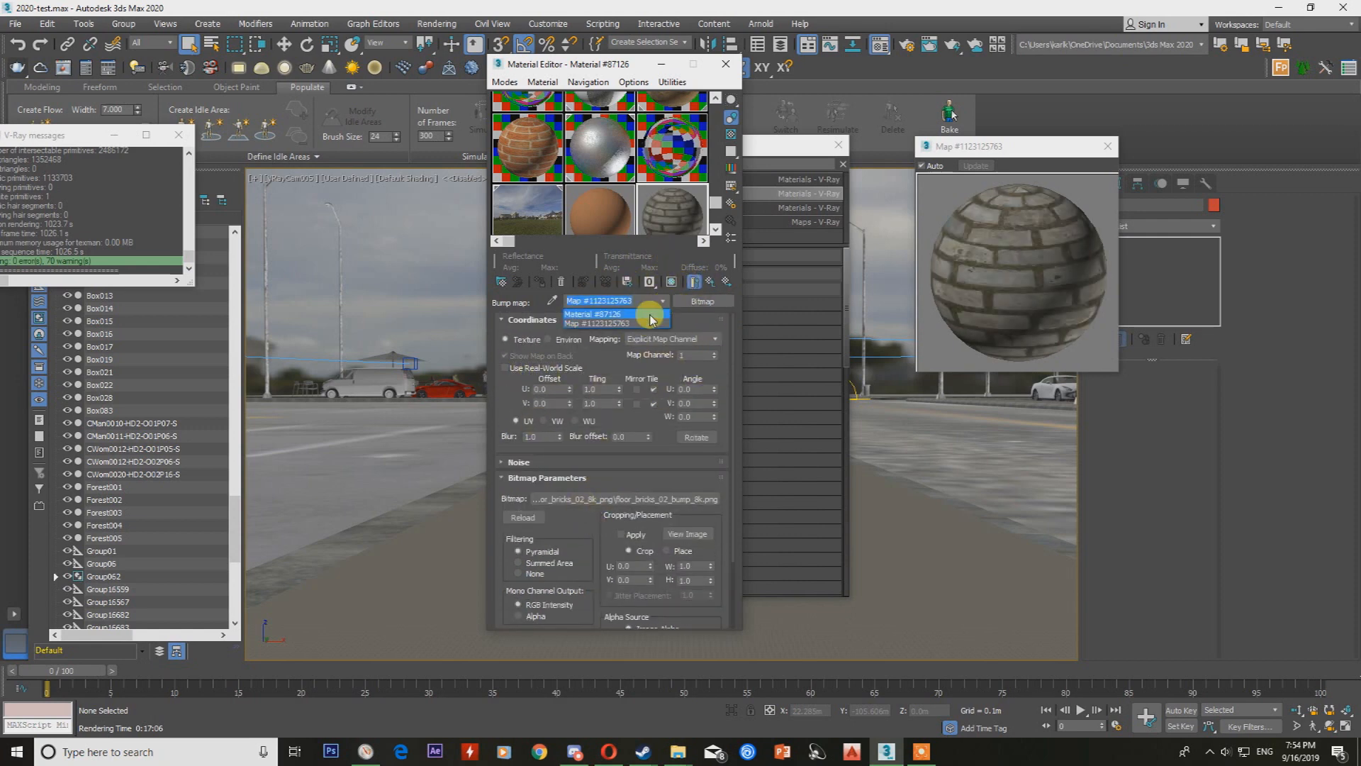
{"action": "left_click", "coordinate": [648, 314]}
Load floor_bricks_02_rough_8k.png as the reflect bitmap with real-world scale off, and return to the parent material.
{"action": "scroll", "coordinate": [643, 549], "scroll_direction": "down", "scroll_amount": 5}
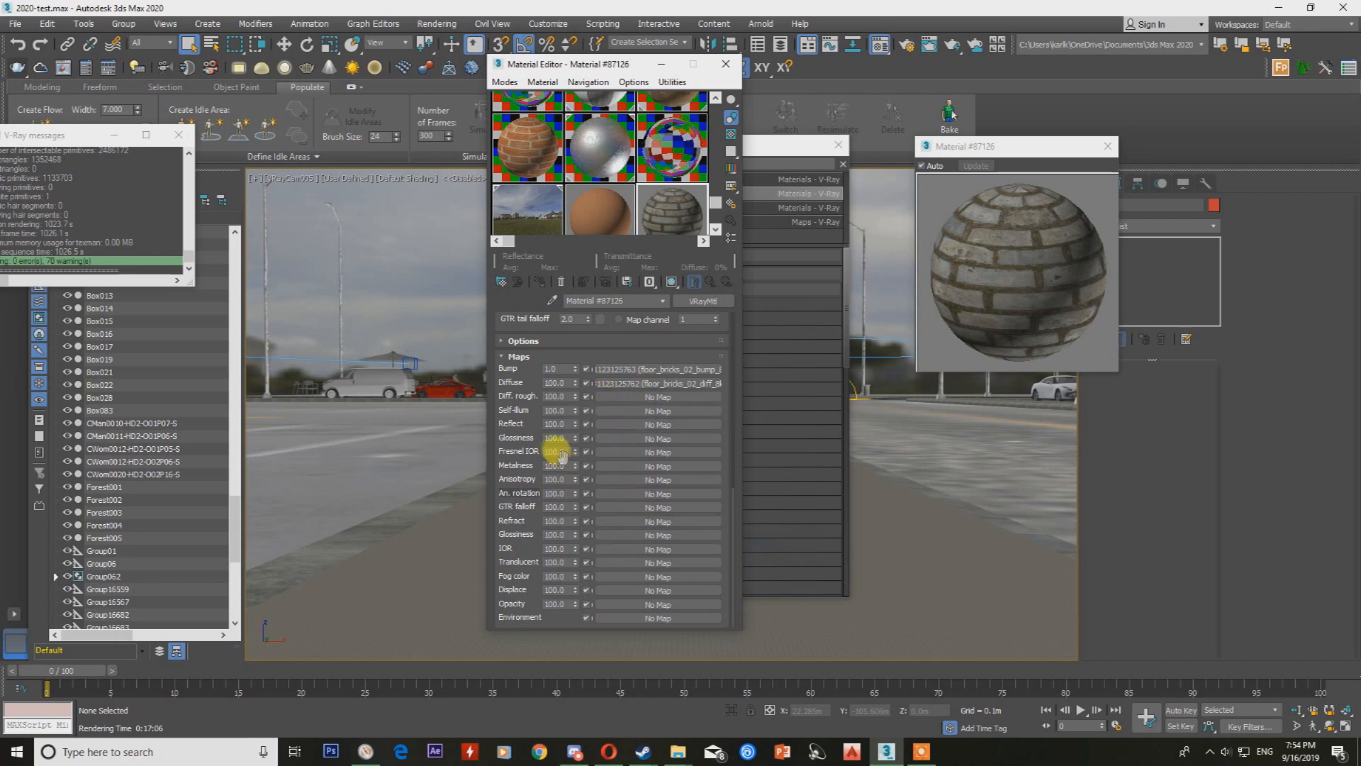
{"action": "left_click", "coordinate": [637, 425]}
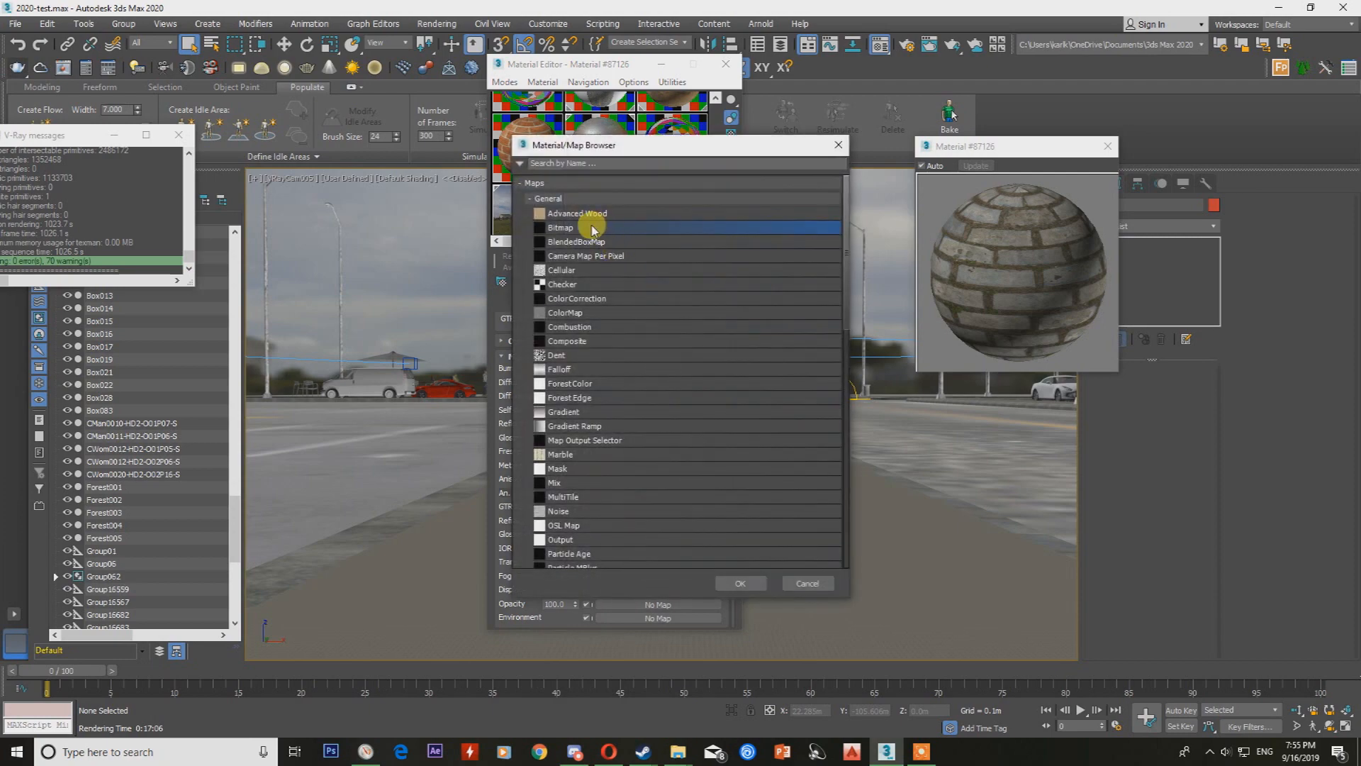
{"action": "double_click", "coordinate": [599, 221]}
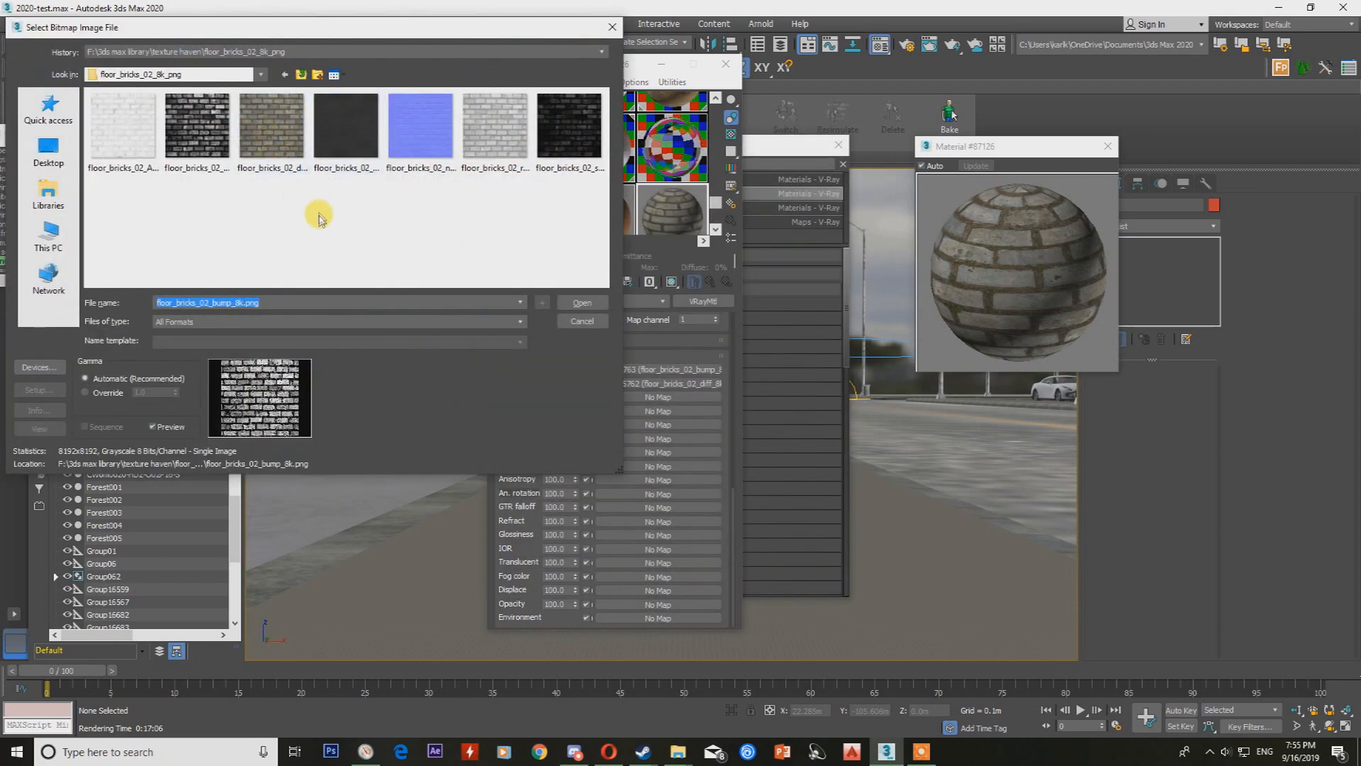
{"action": "left_click", "coordinate": [499, 112]}
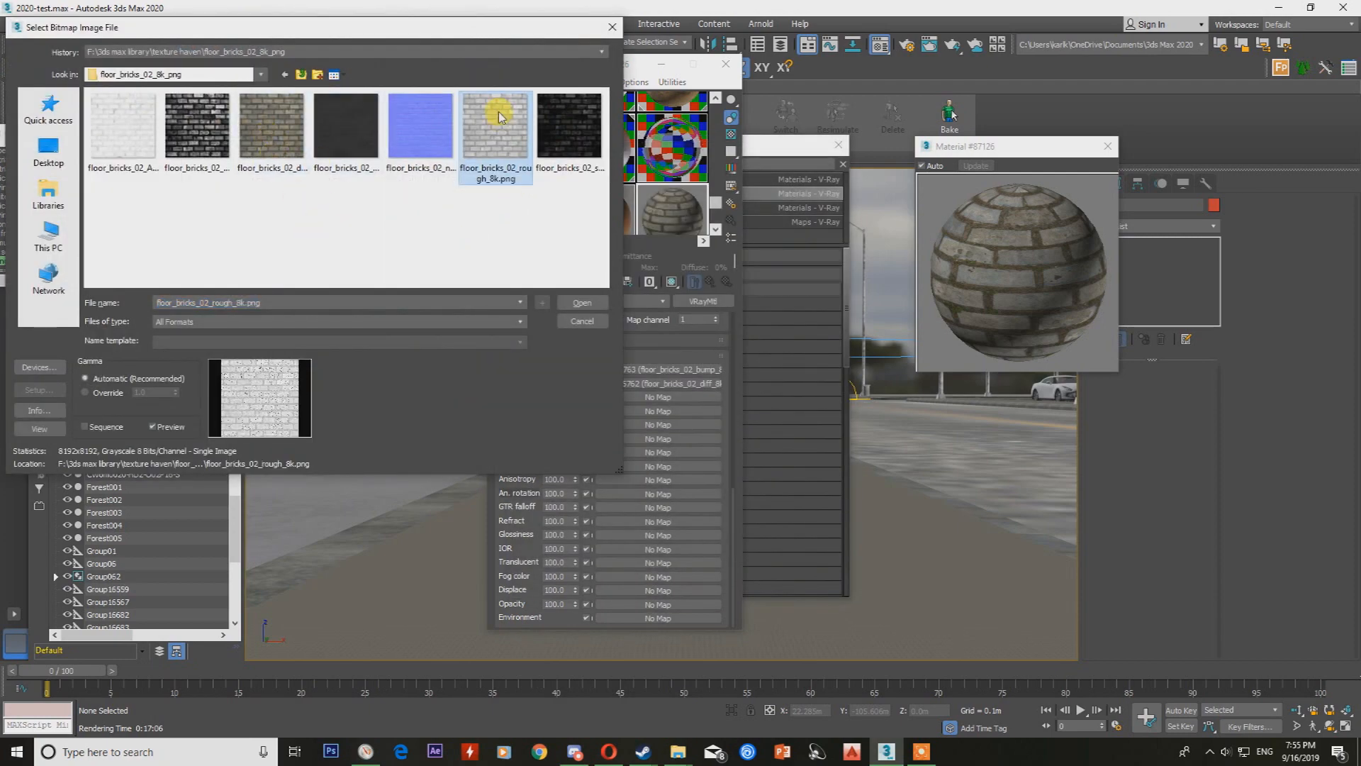
{"action": "double_click", "coordinate": [499, 112]}
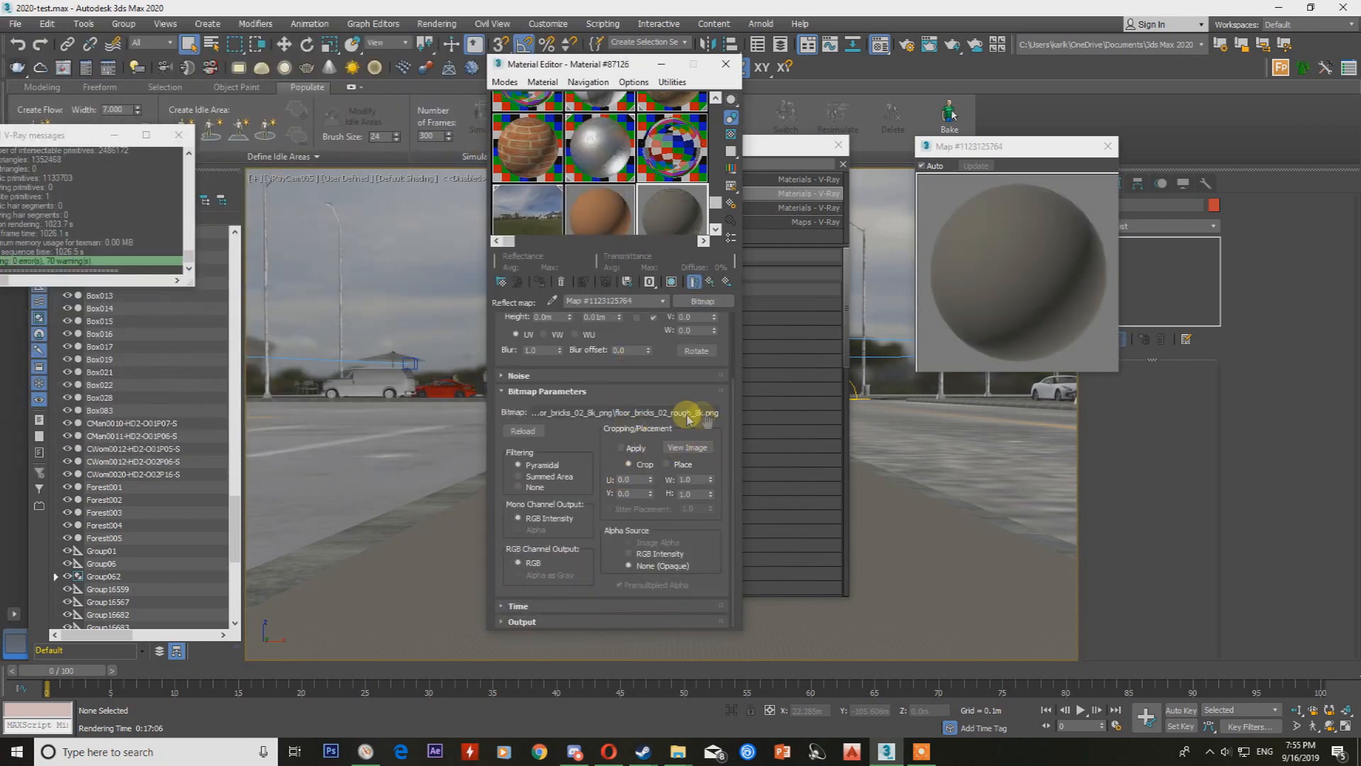
{"action": "scroll", "coordinate": [594, 489], "scroll_direction": "up", "scroll_amount": 3}
{"action": "left_click", "coordinate": [662, 300]}
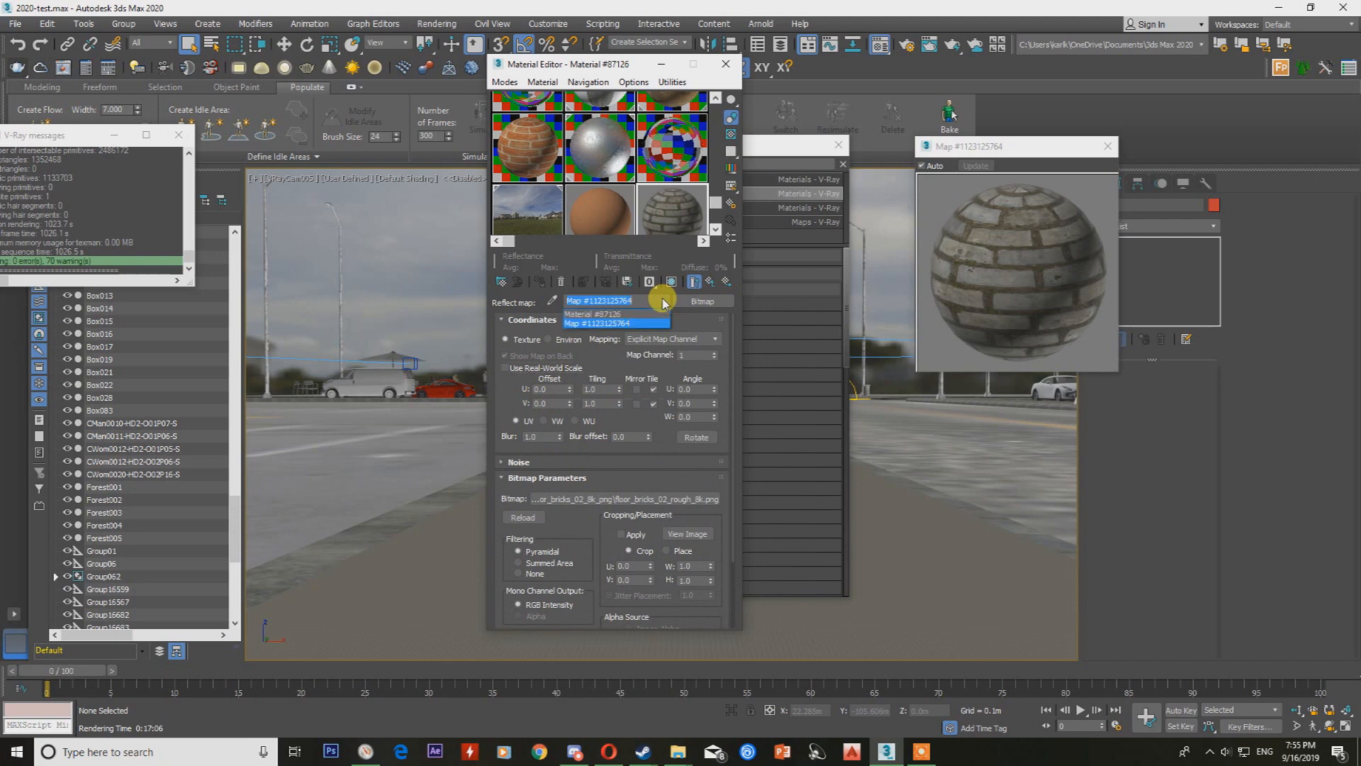
{"action": "left_click", "coordinate": [638, 314]}
Load floor_bricks_02_diff_8k.png as the reflection glossiness bitmap and turn off its real-world scale.
{"action": "scroll", "coordinate": [647, 486], "scroll_direction": "down", "scroll_amount": 10}
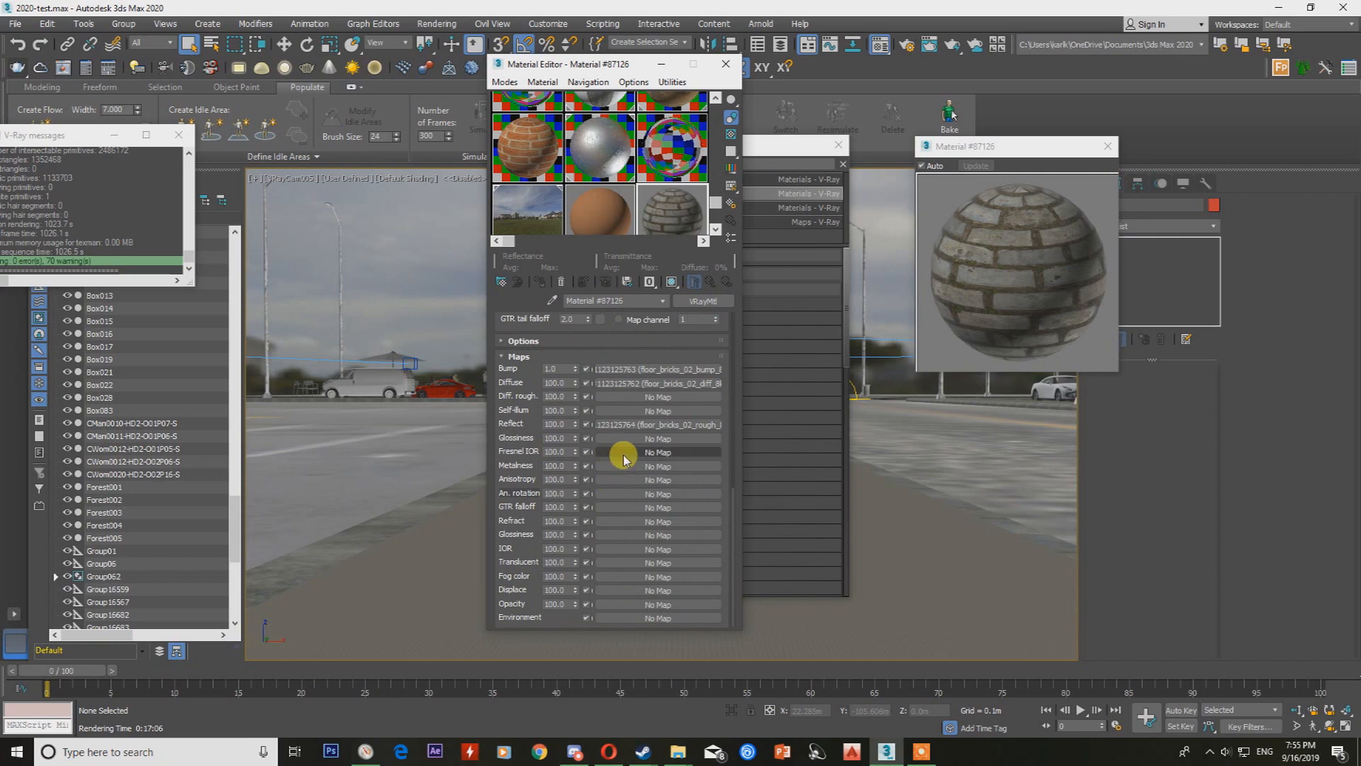
{"action": "left_click", "coordinate": [647, 437]}
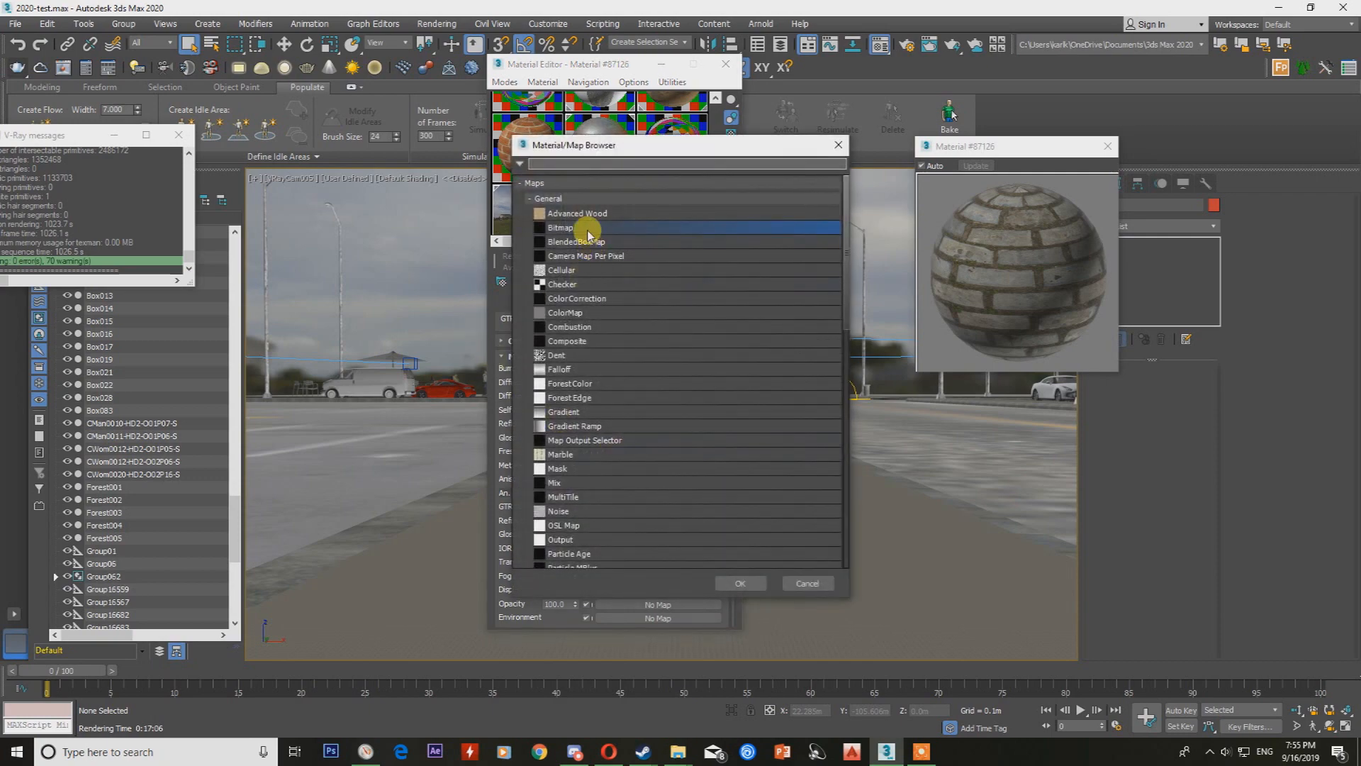
{"action": "double_click", "coordinate": [588, 227]}
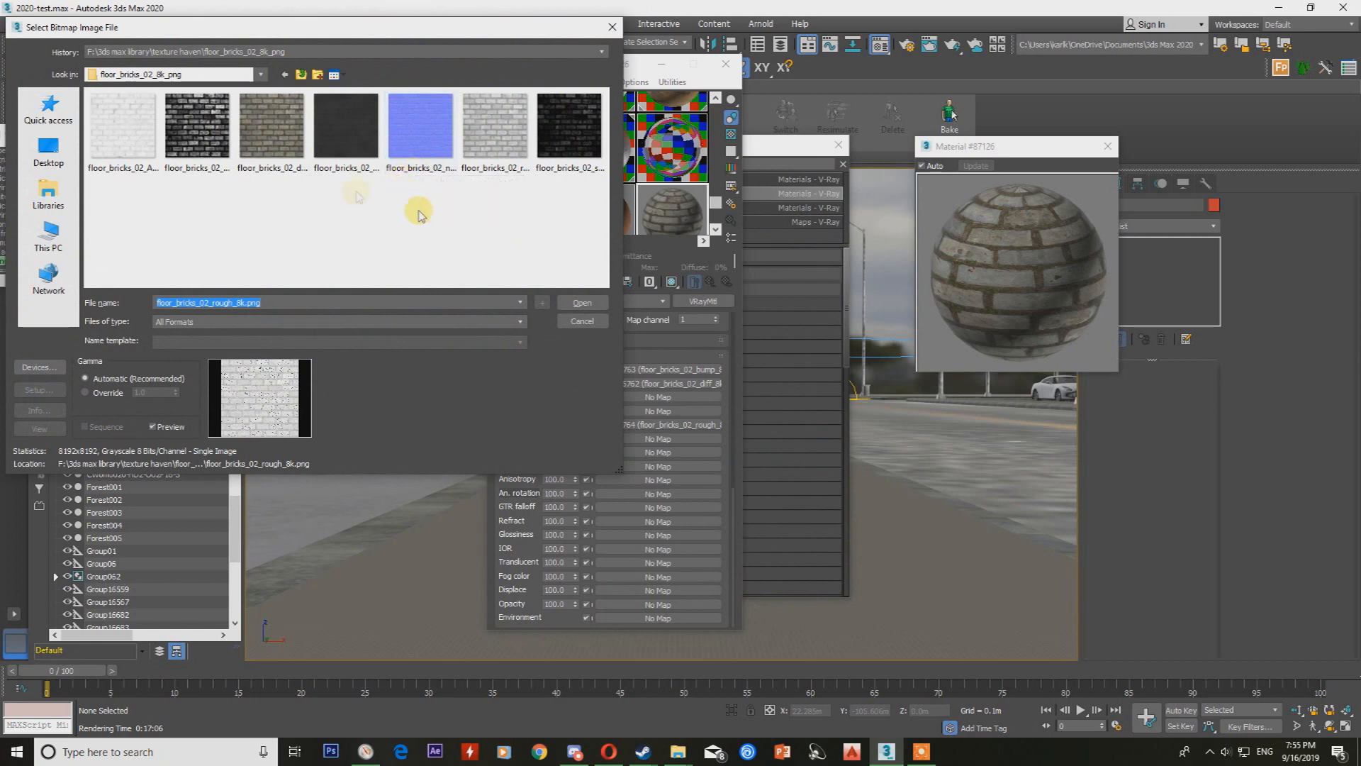
{"action": "left_click", "coordinate": [271, 126]}
{"action": "left_click", "coordinate": [293, 136]}
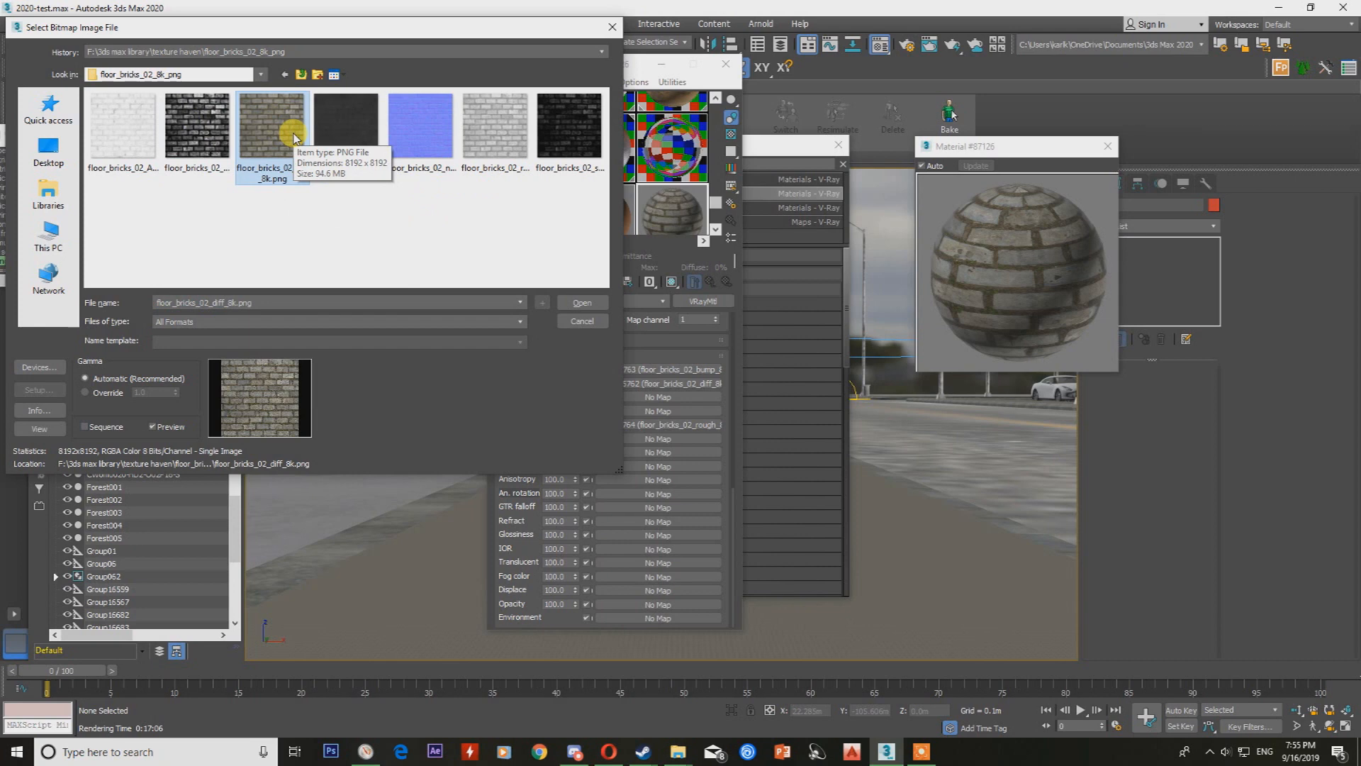
{"action": "double_click", "coordinate": [293, 134]}
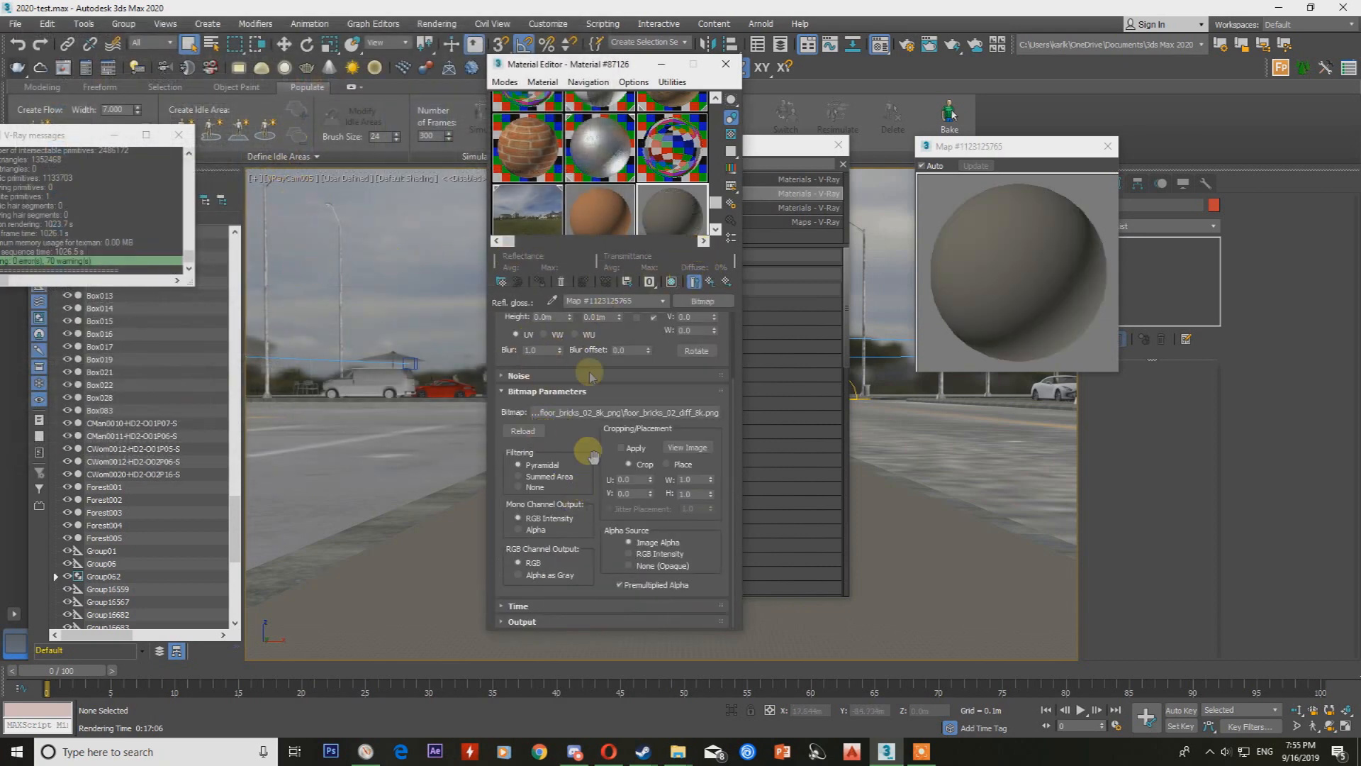
{"action": "scroll", "coordinate": [568, 361], "scroll_direction": "up", "scroll_amount": 3}
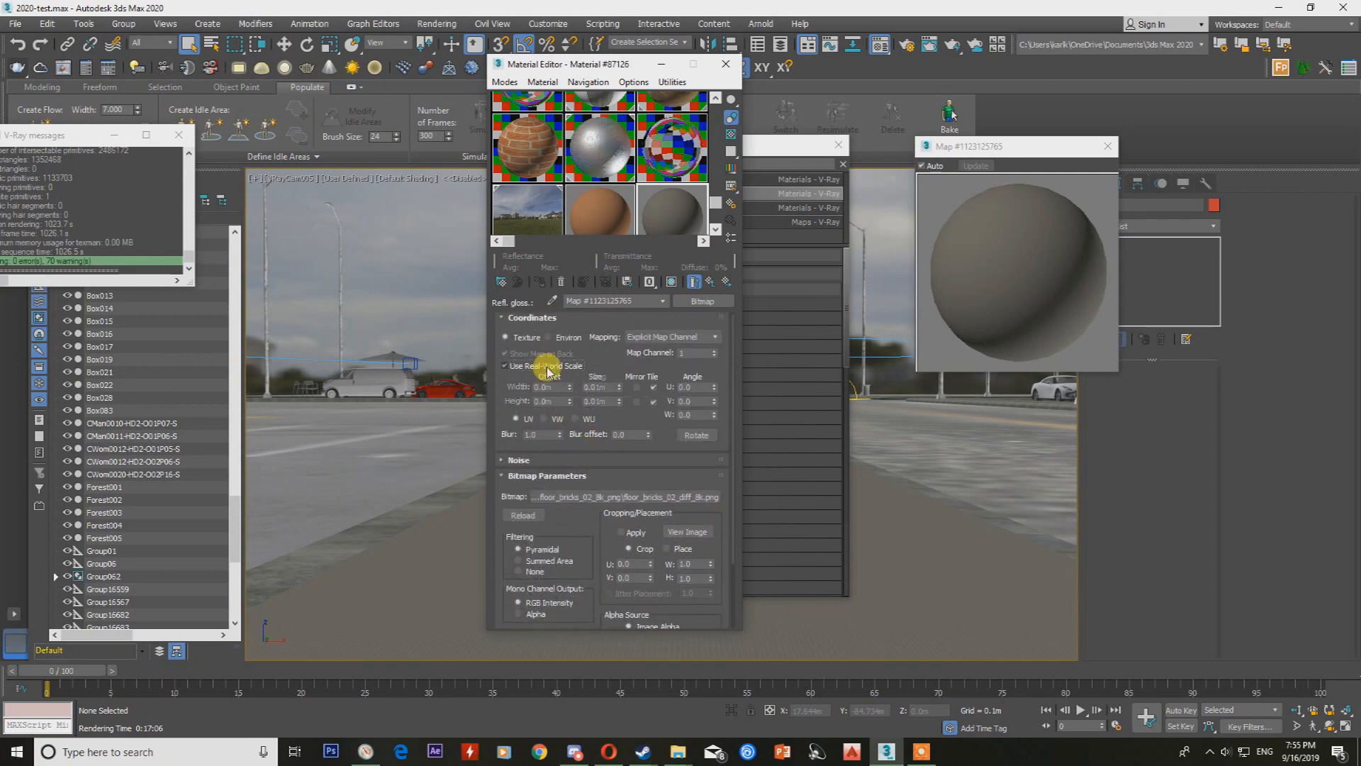
{"action": "left_click", "coordinate": [548, 367]}
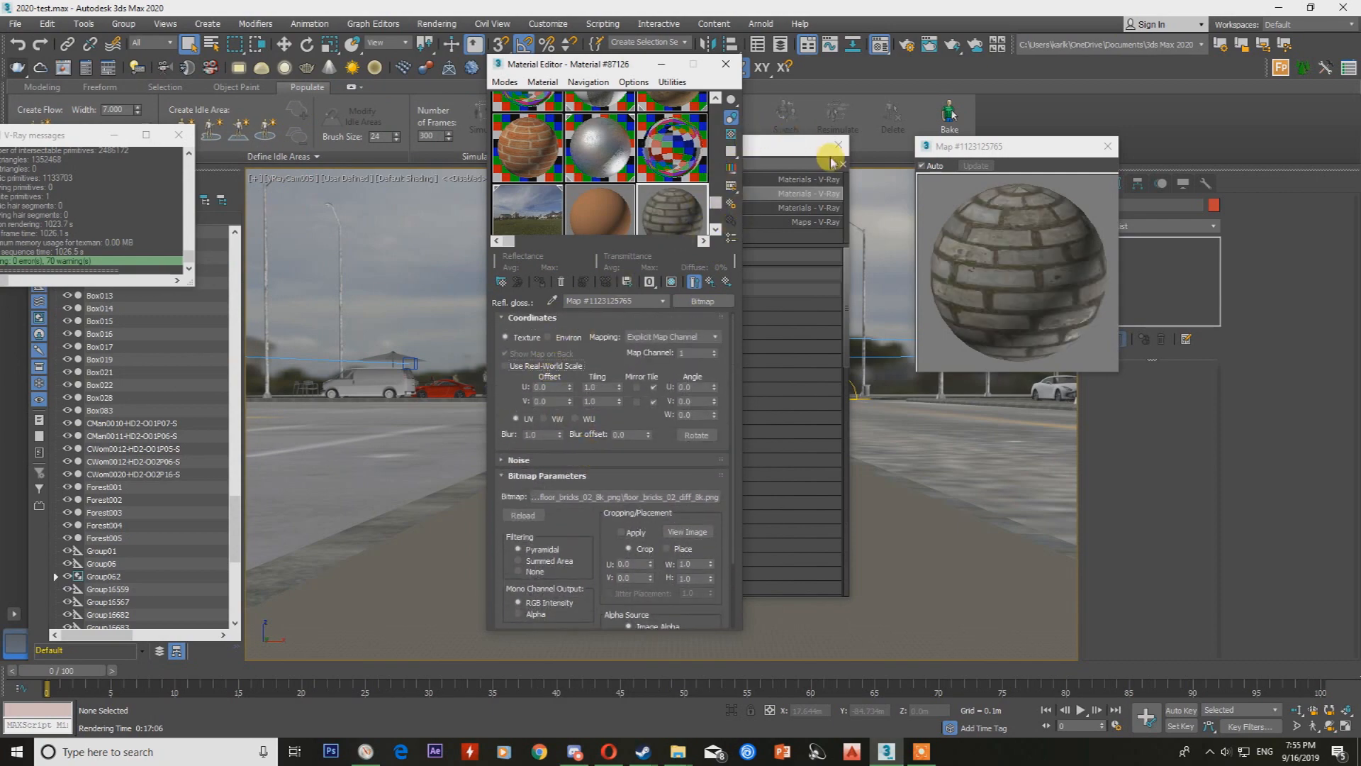
Clear the floating material windows away from the viewport's centre and select the brown ground strip between the roads.
{"action": "left_click_drag", "start_coordinate": [585, 63], "coordinate": [313, 59]}
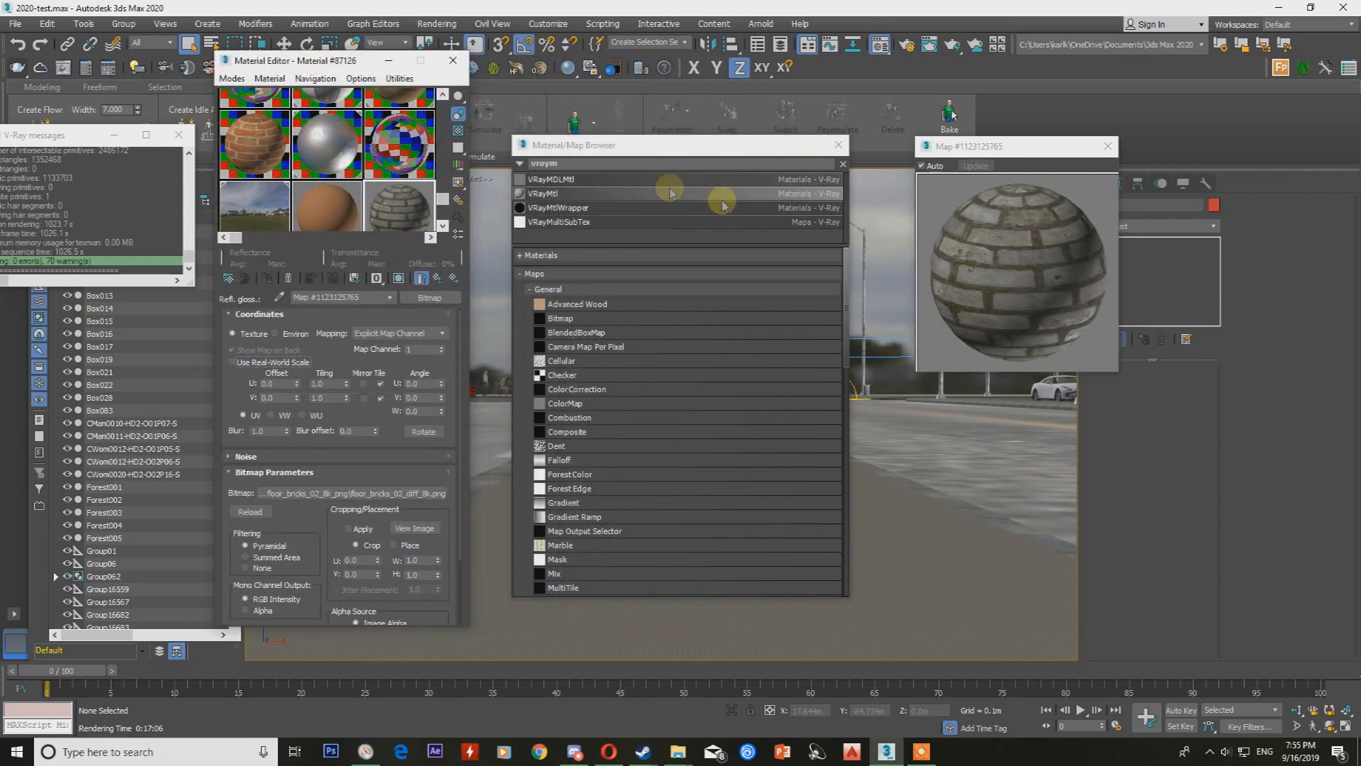
{"action": "left_click_drag", "start_coordinate": [672, 150], "coordinate": [829, 146]}
{"action": "left_click", "coordinate": [992, 145]}
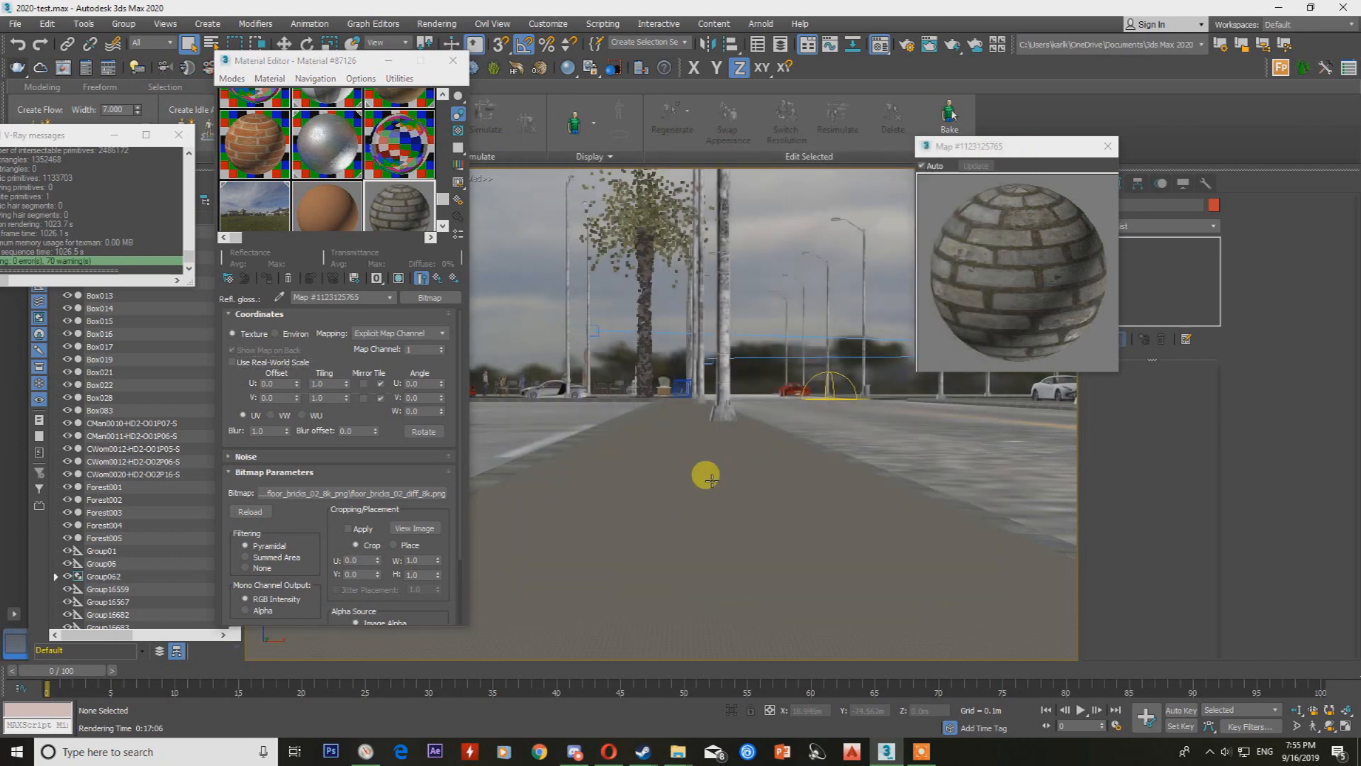
{"action": "left_click", "coordinate": [709, 477]}
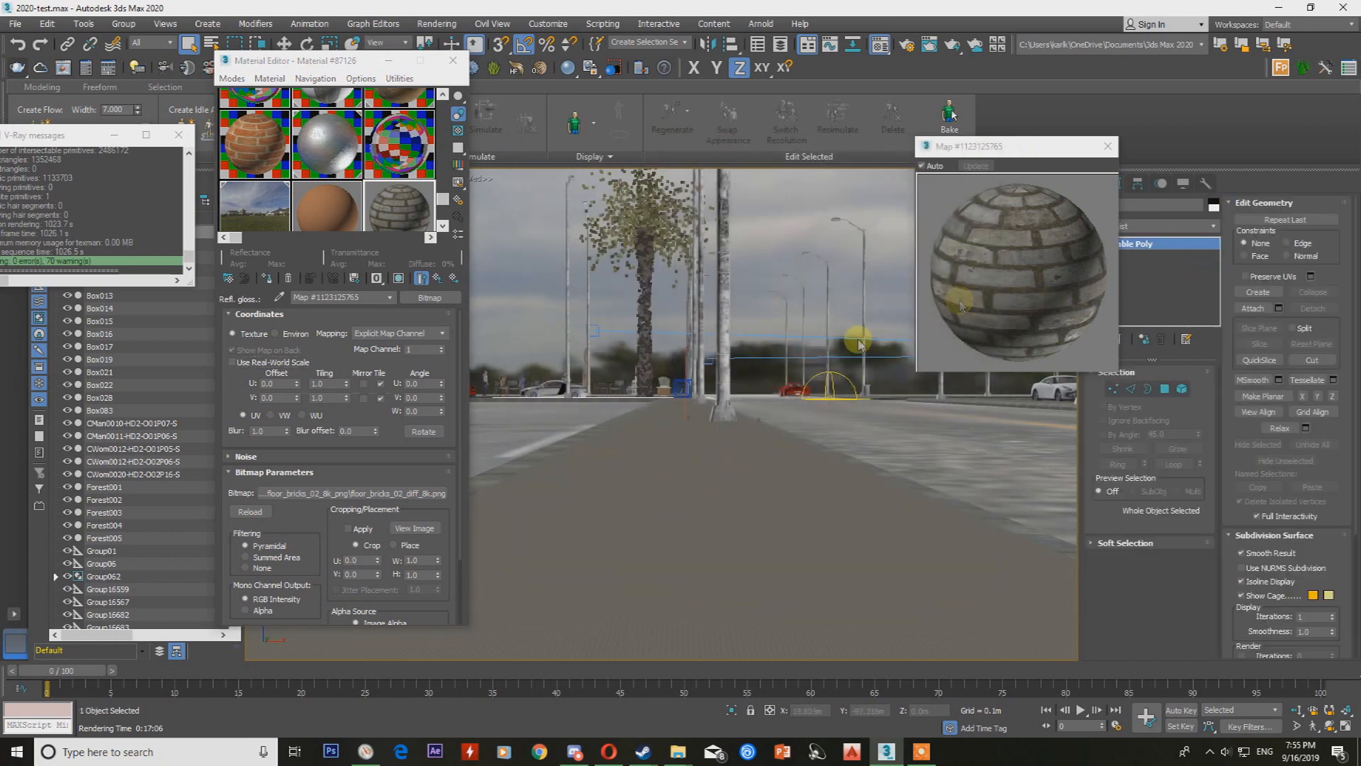
Assign the brick material to the selected ground strip and add a UVW Map modifier with real-world map size off.
{"action": "left_click", "coordinate": [267, 278]}
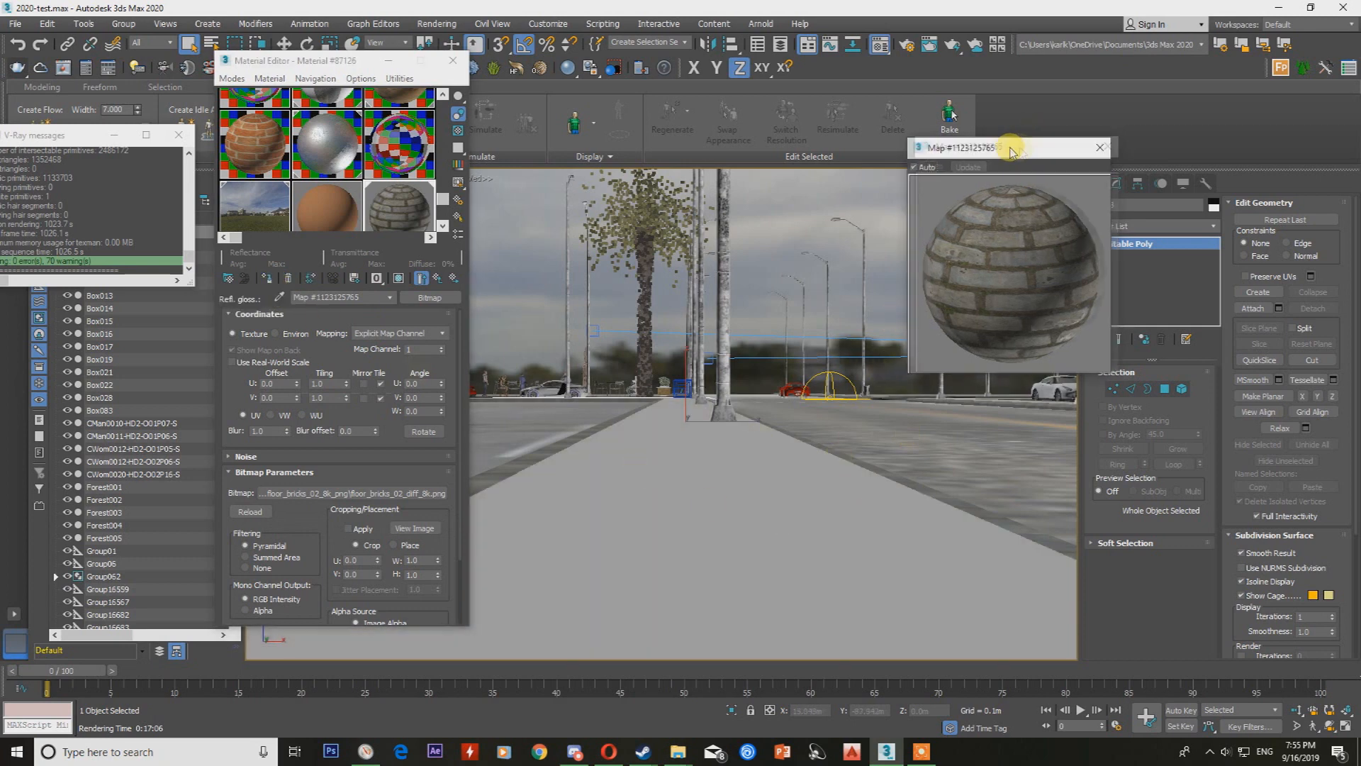
{"action": "left_click_drag", "start_coordinate": [1023, 146], "coordinate": [708, 123]}
{"action": "left_click", "coordinate": [1144, 227]}
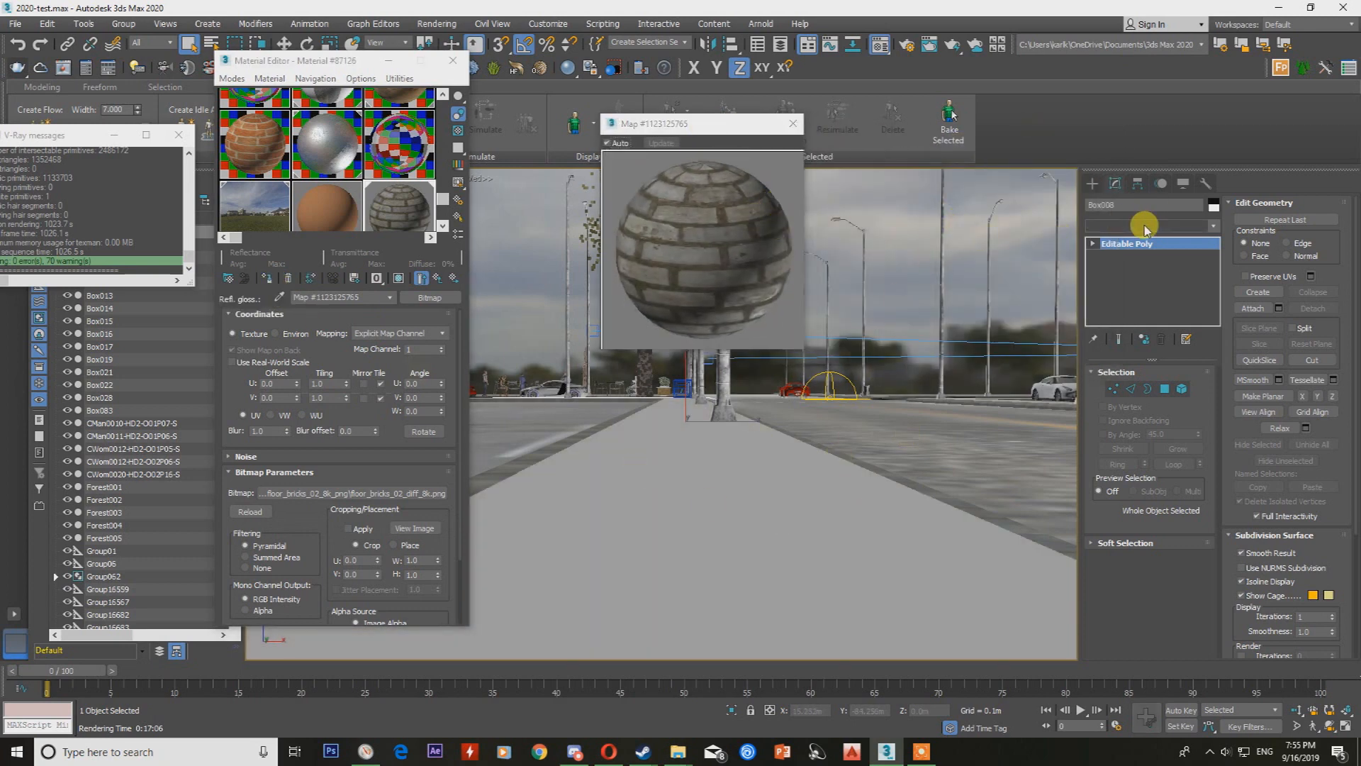
{"action": "left_click", "coordinate": [1195, 232]}
{"action": "type", "text": "uvw"}
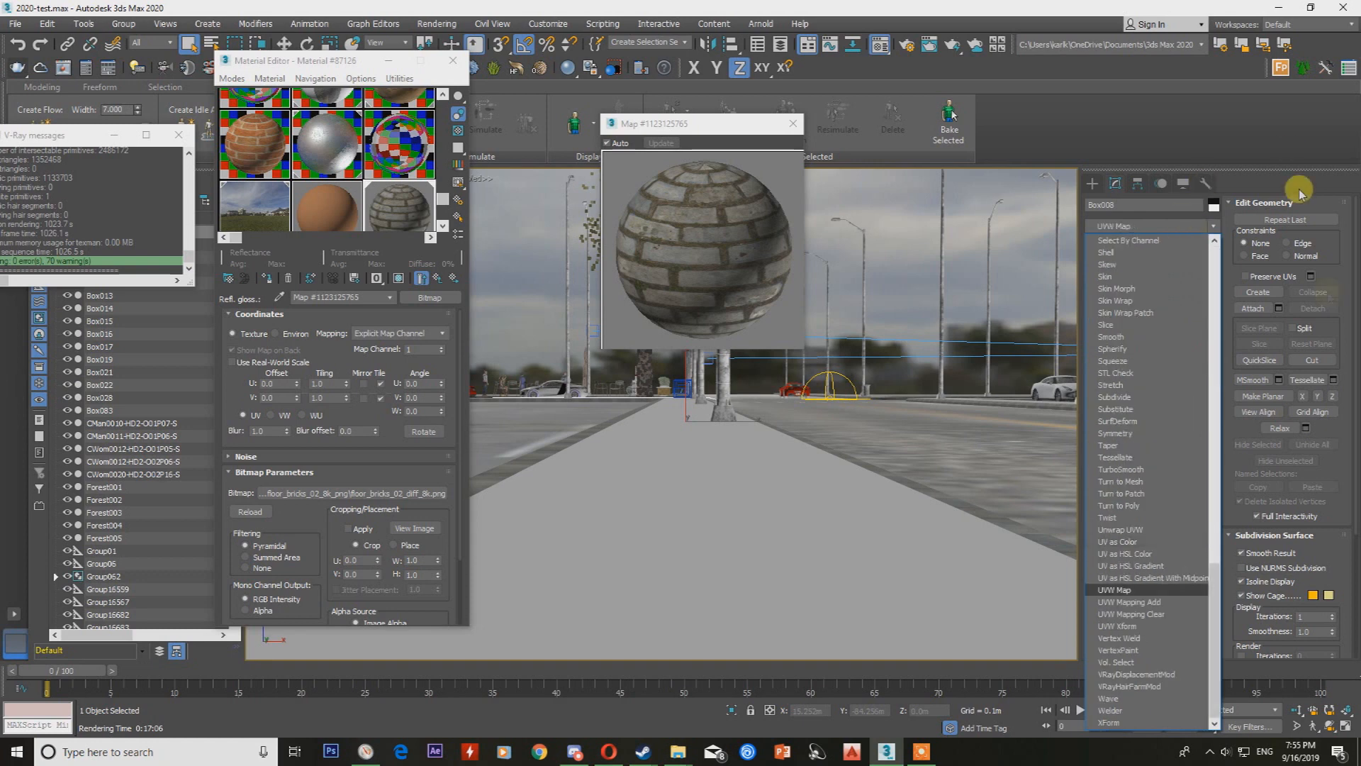
{"action": "left_click", "coordinate": [1143, 588]}
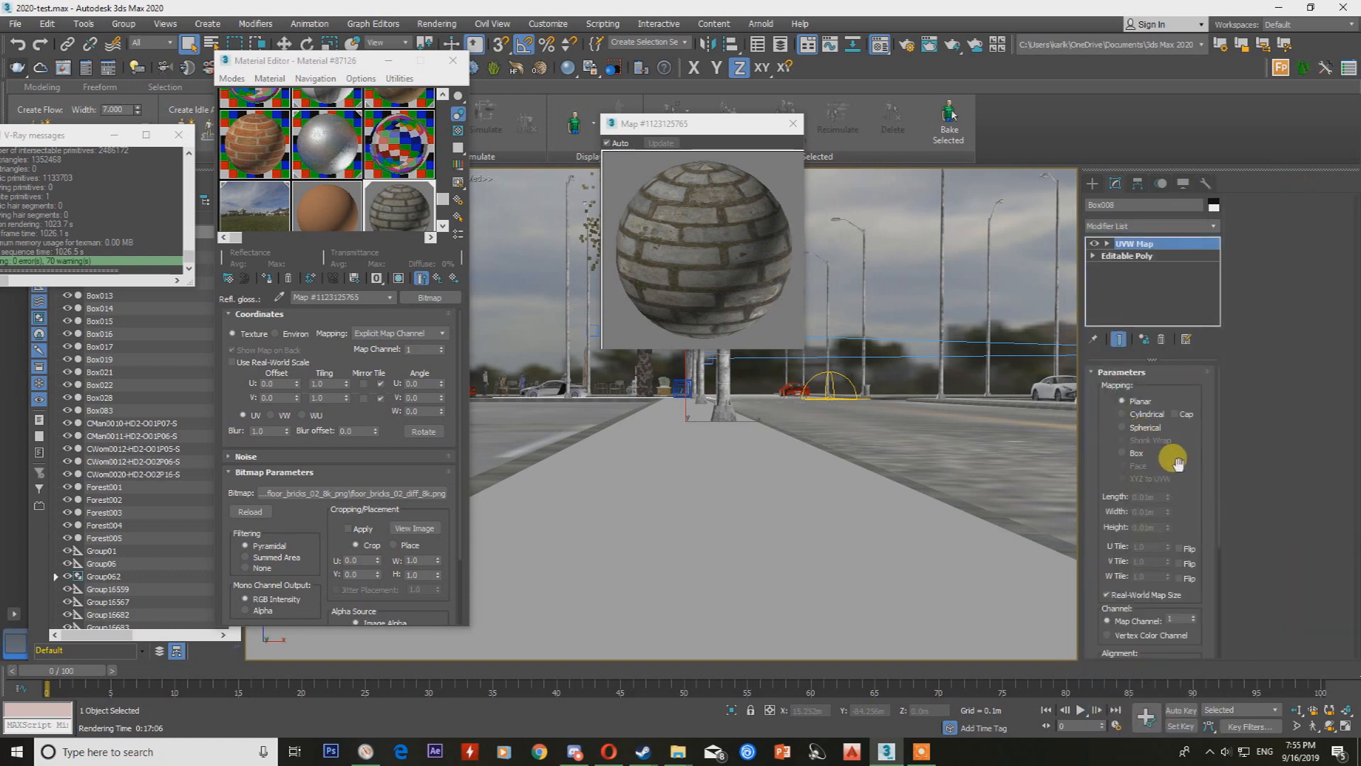
{"action": "left_click", "coordinate": [1138, 596]}
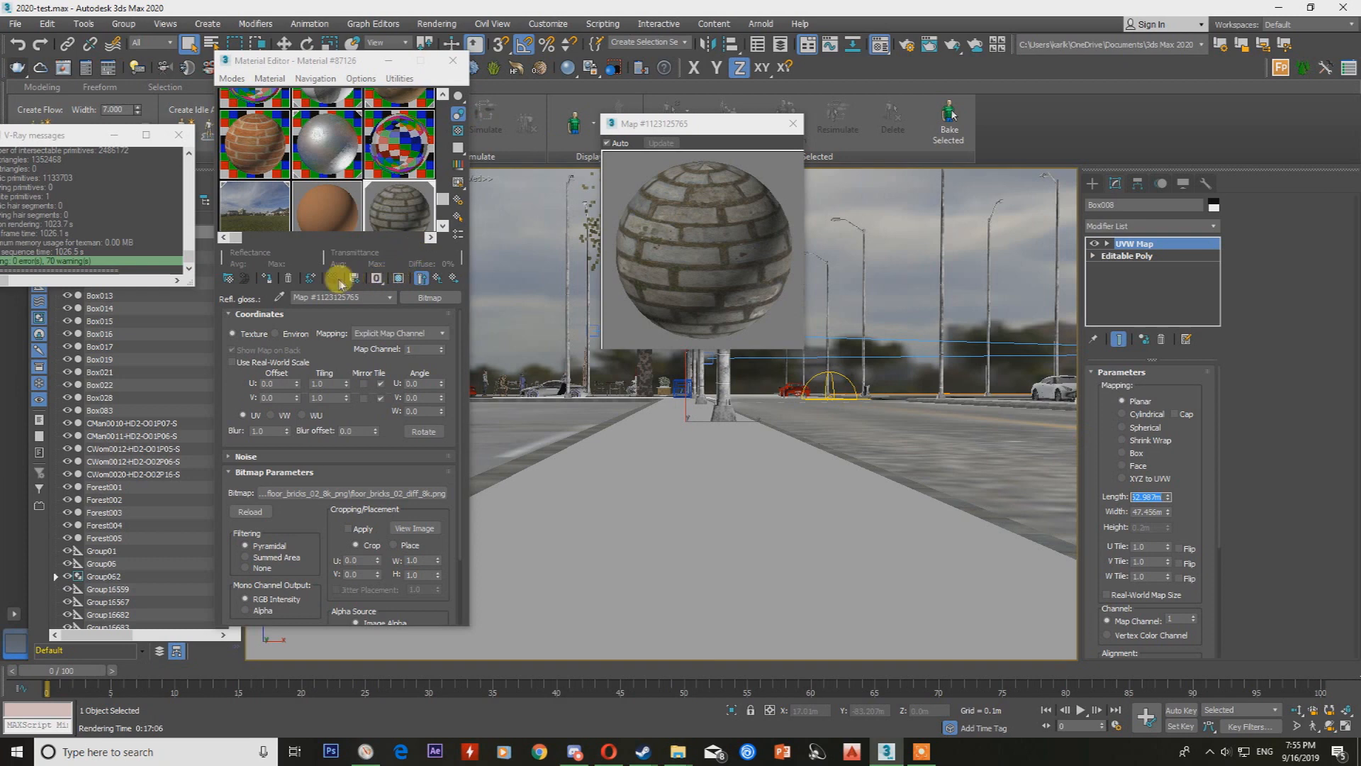
Show the brick texture in the viewport and set the UVW mapping's length and width to 10 m.
{"action": "left_click", "coordinate": [401, 277]}
{"action": "double_click", "coordinate": [1155, 497]}
{"action": "key", "text": "Return"}
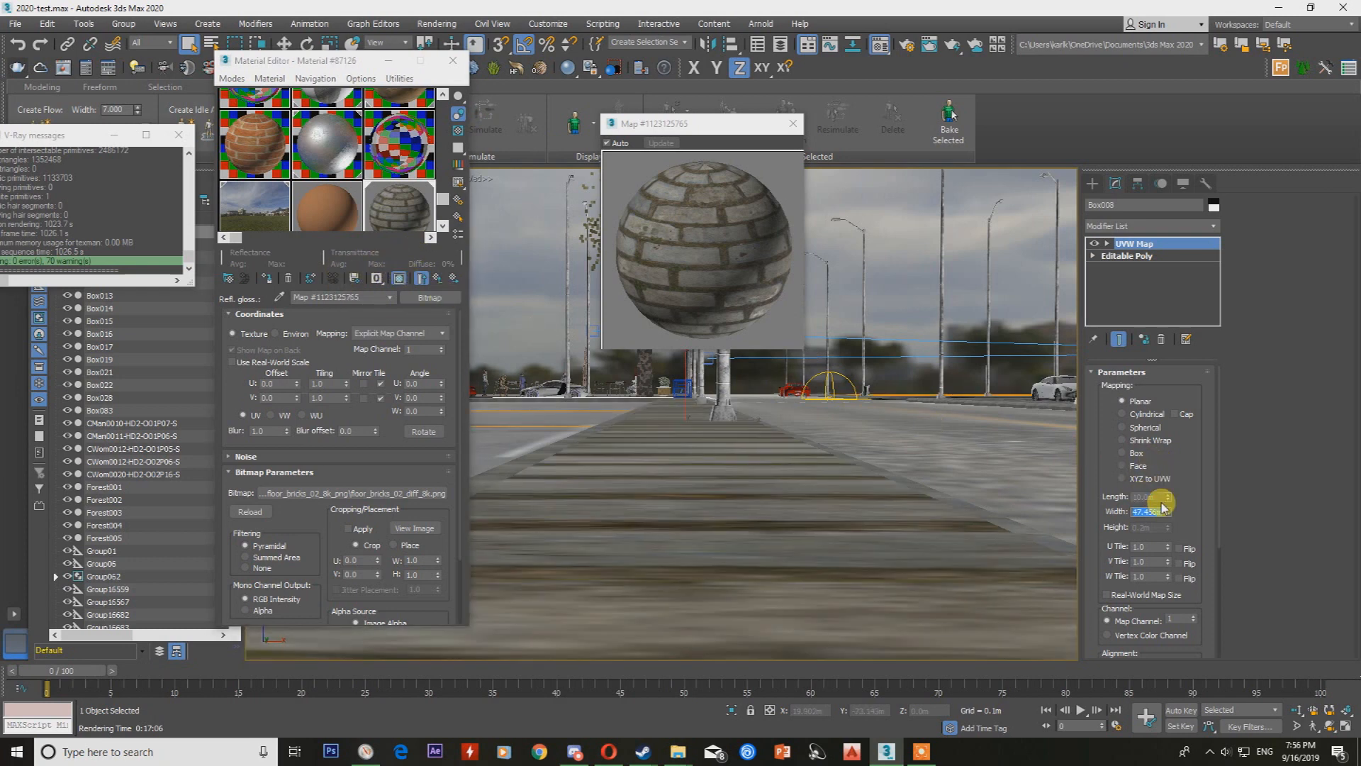
{"action": "key", "text": "Return"}
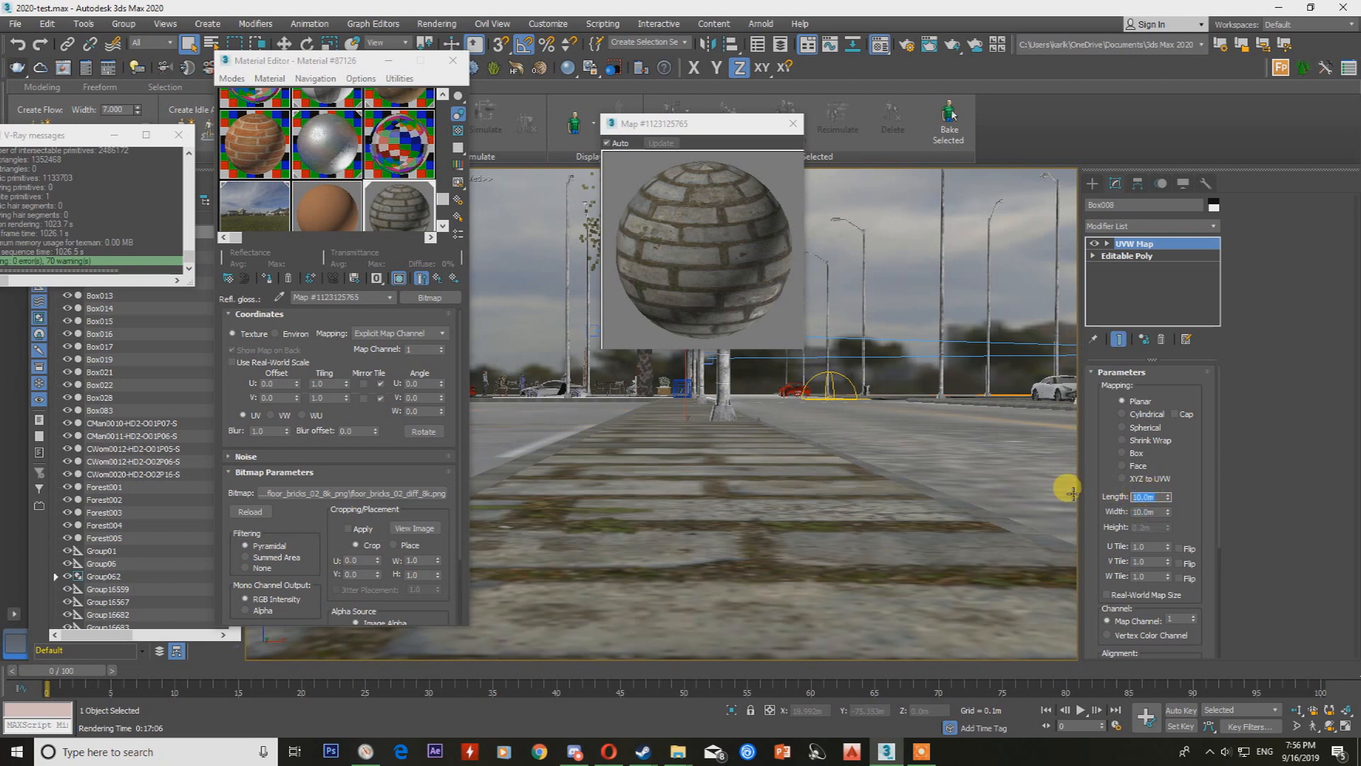
Reduce the planar UVW mapping on the ground strip to 1 m length and 1 m width.
{"action": "type", "text": "1"}
{"action": "key", "text": "Return"}
{"action": "left_click_drag", "start_coordinate": [1161, 513], "coordinate": [1016, 510]}
{"action": "type", "text": "1"}
{"action": "key", "text": "Return"}
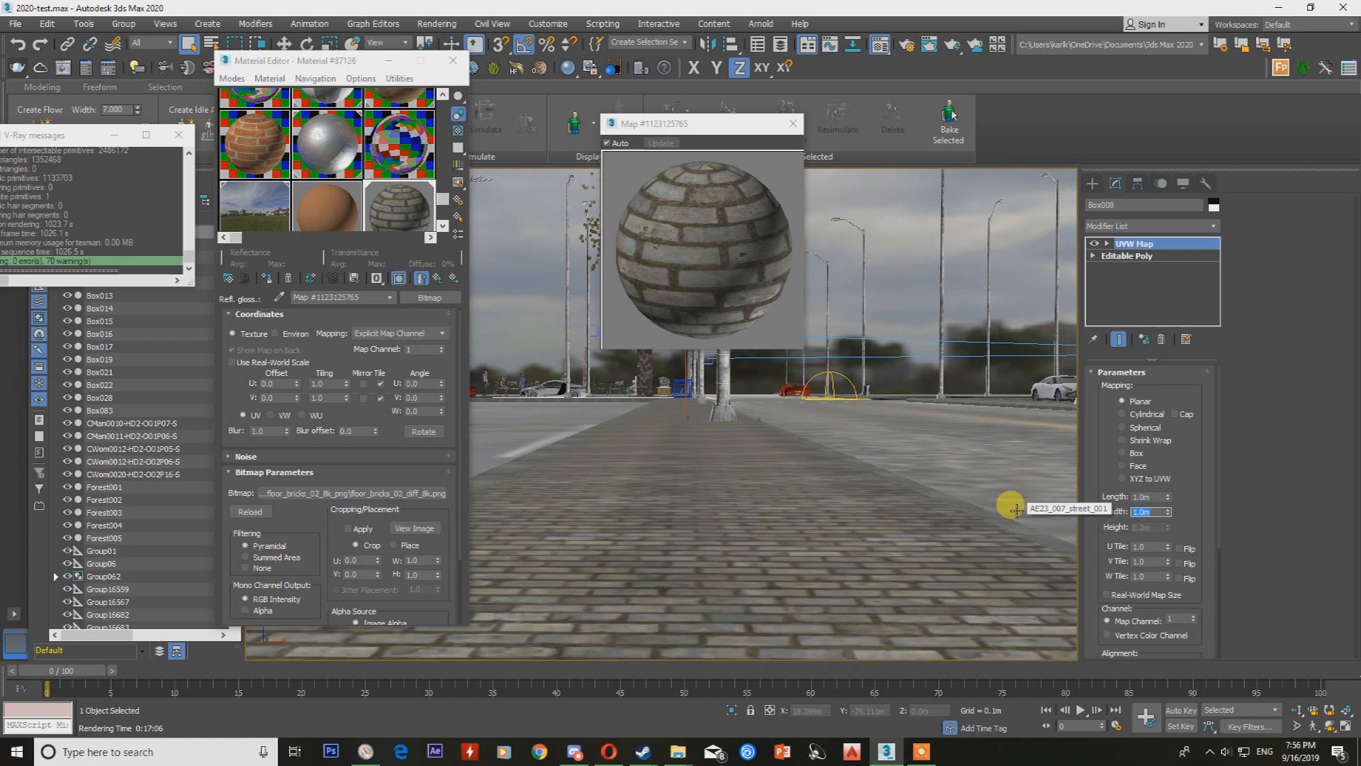
Render the VRayCam005 view with V-Ray, inspect the brick floor up close, and close the frame buffer.
{"action": "left_click_drag", "start_coordinate": [327, 69], "coordinate": [389, 62]}
{"action": "left_click", "coordinate": [86, 72]}
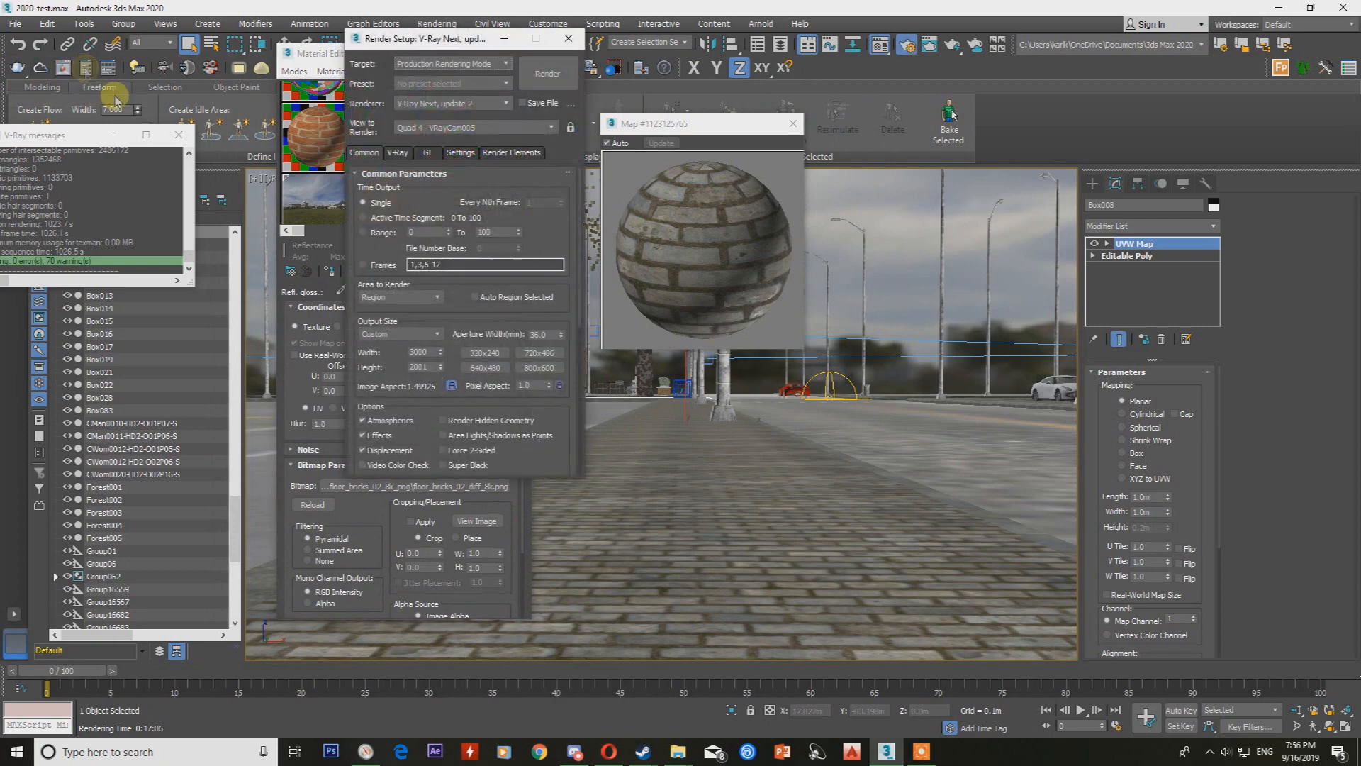
{"action": "left_click", "coordinate": [553, 69]}
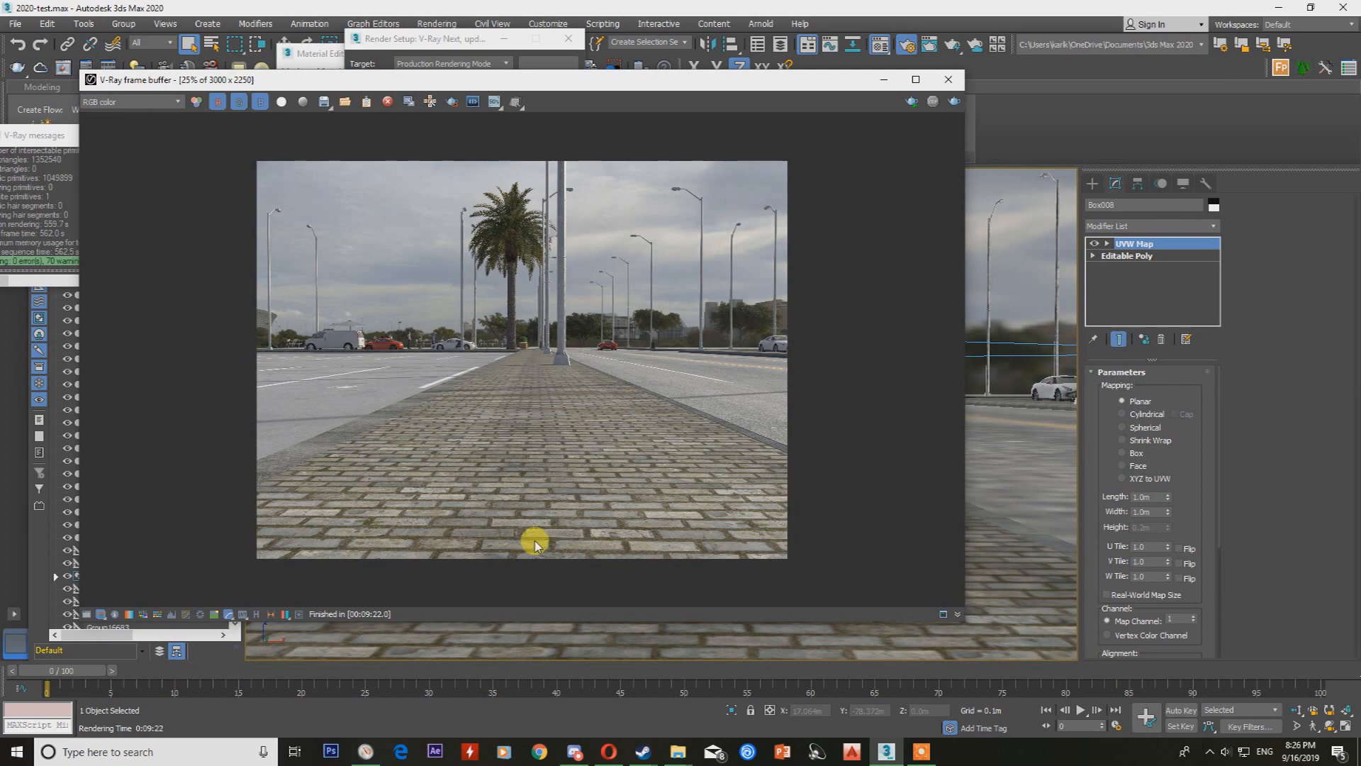
{"action": "scroll", "coordinate": [543, 523], "scroll_direction": "up", "scroll_amount": 4}
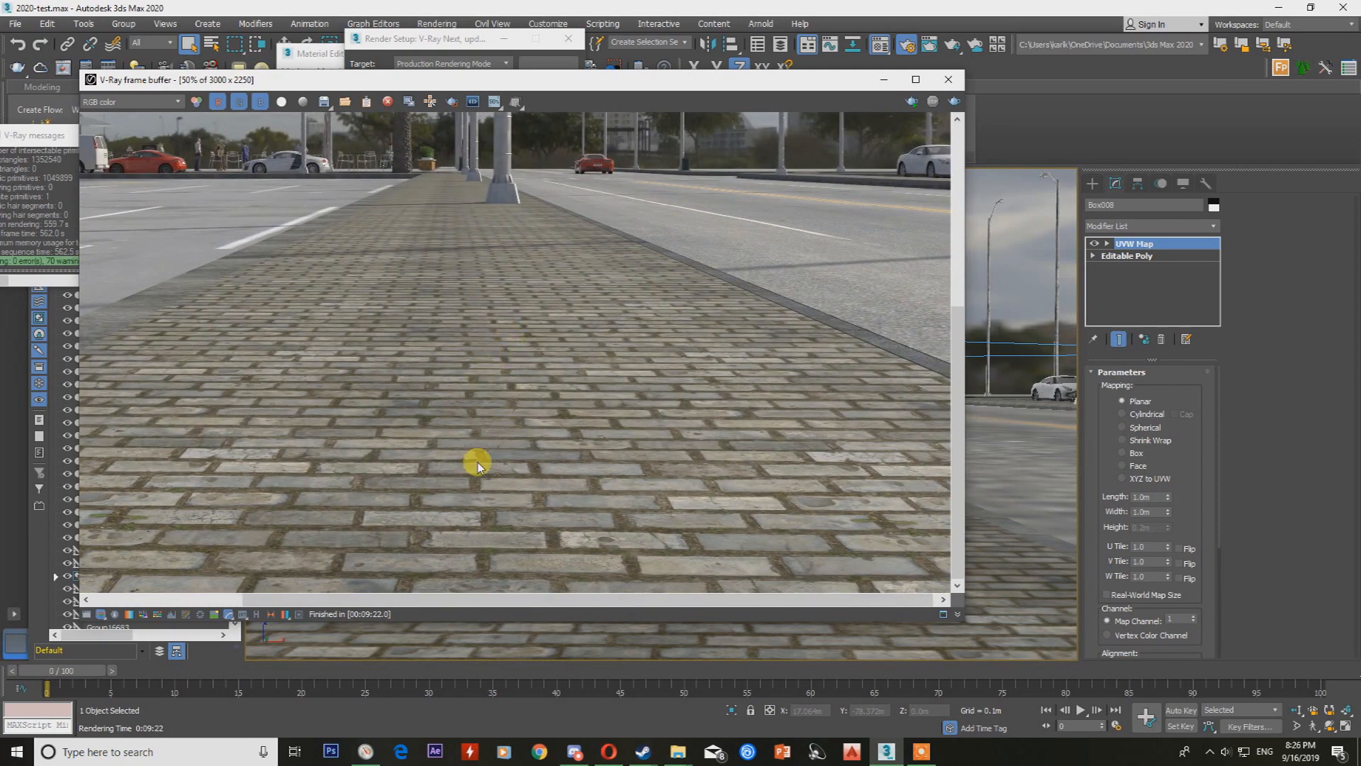
{"action": "scroll", "coordinate": [512, 484], "scroll_direction": "down", "scroll_amount": 2}
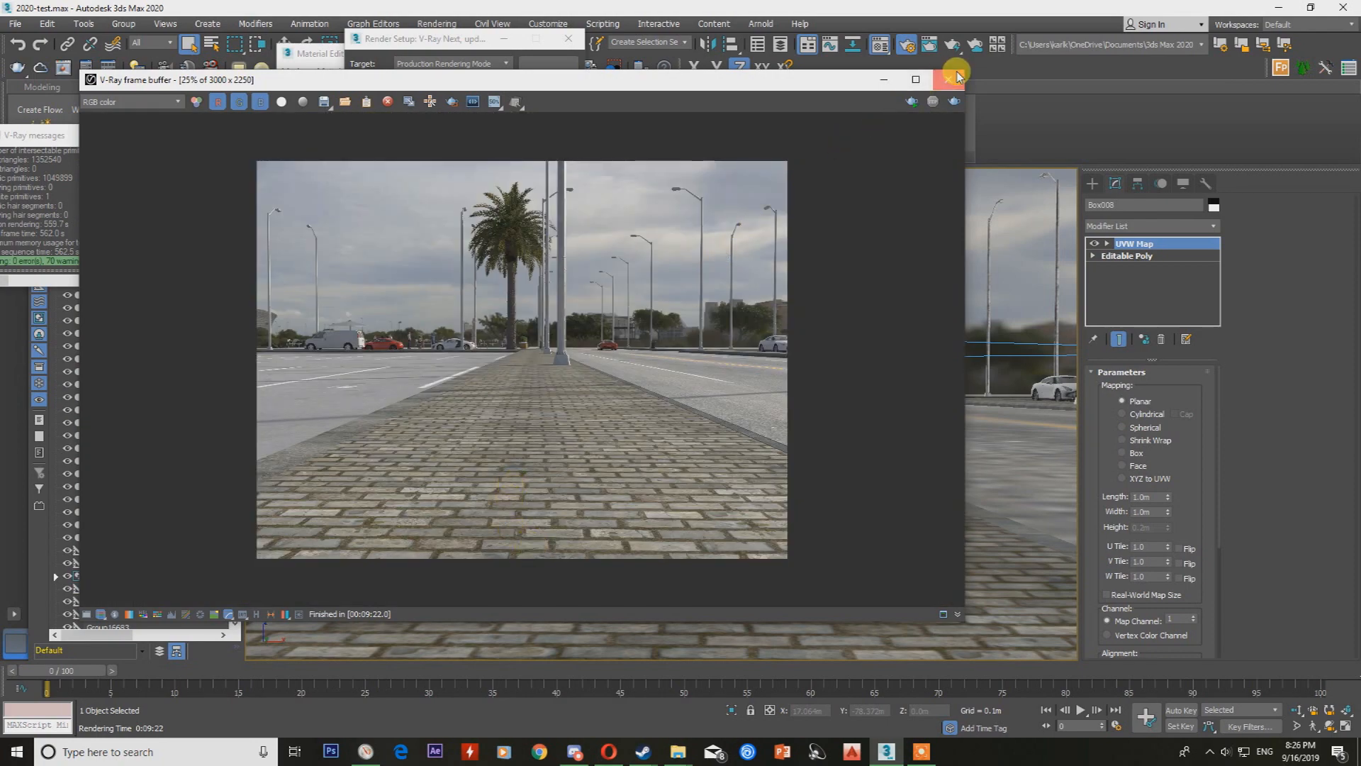
{"action": "left_click", "coordinate": [950, 78]}
Add a VRayDisplacementMod modifier above the UVW Map on the ground strip.
{"action": "left_click", "coordinate": [1143, 225]}
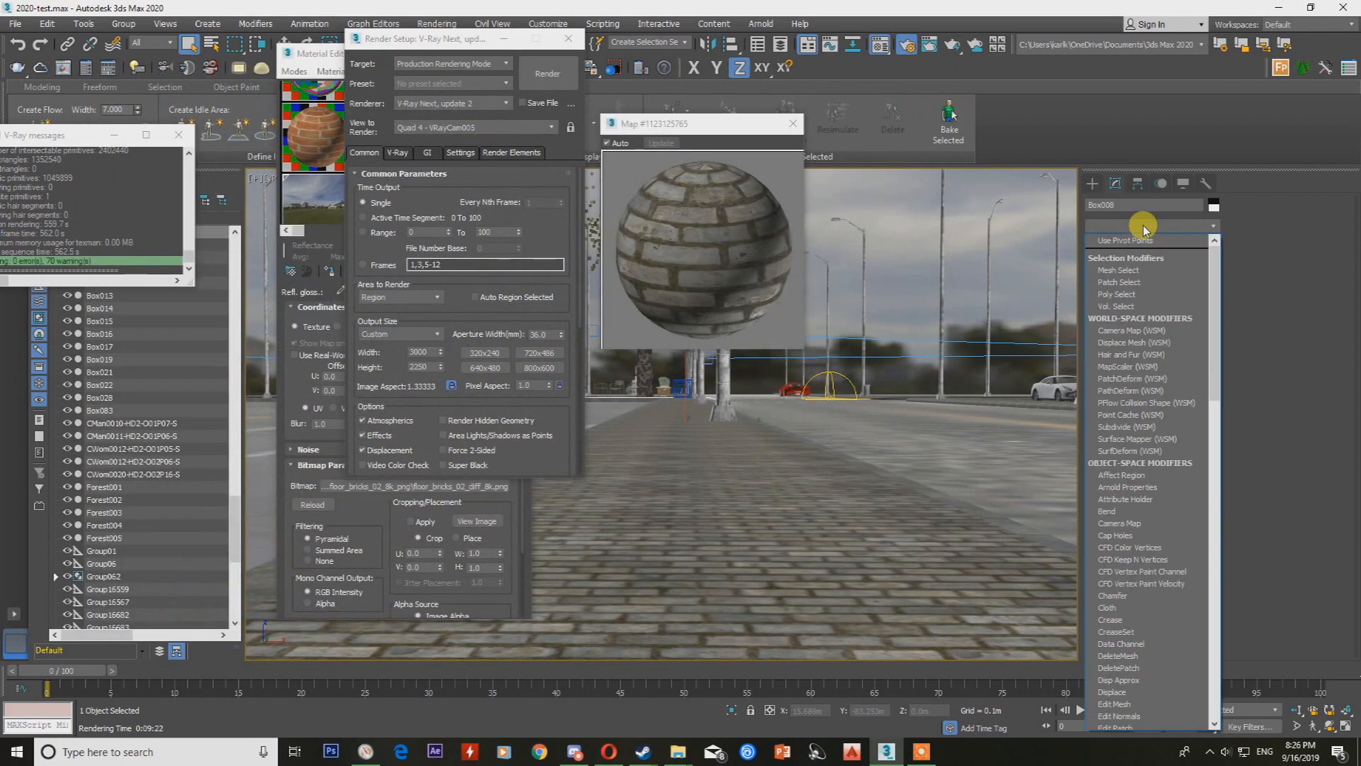
{"action": "scroll", "coordinate": [1144, 228], "scroll_direction": "down", "scroll_amount": 1}
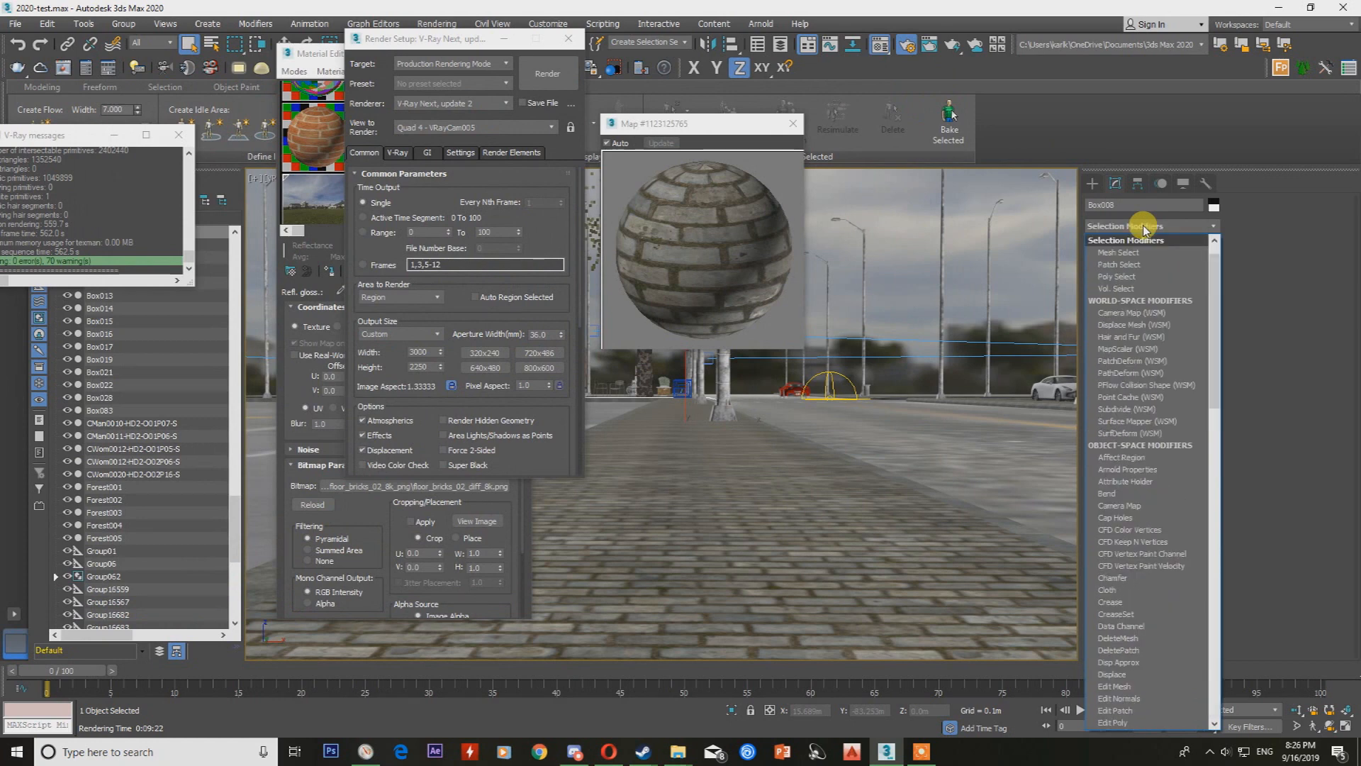
{"action": "type", "text": "vray"}
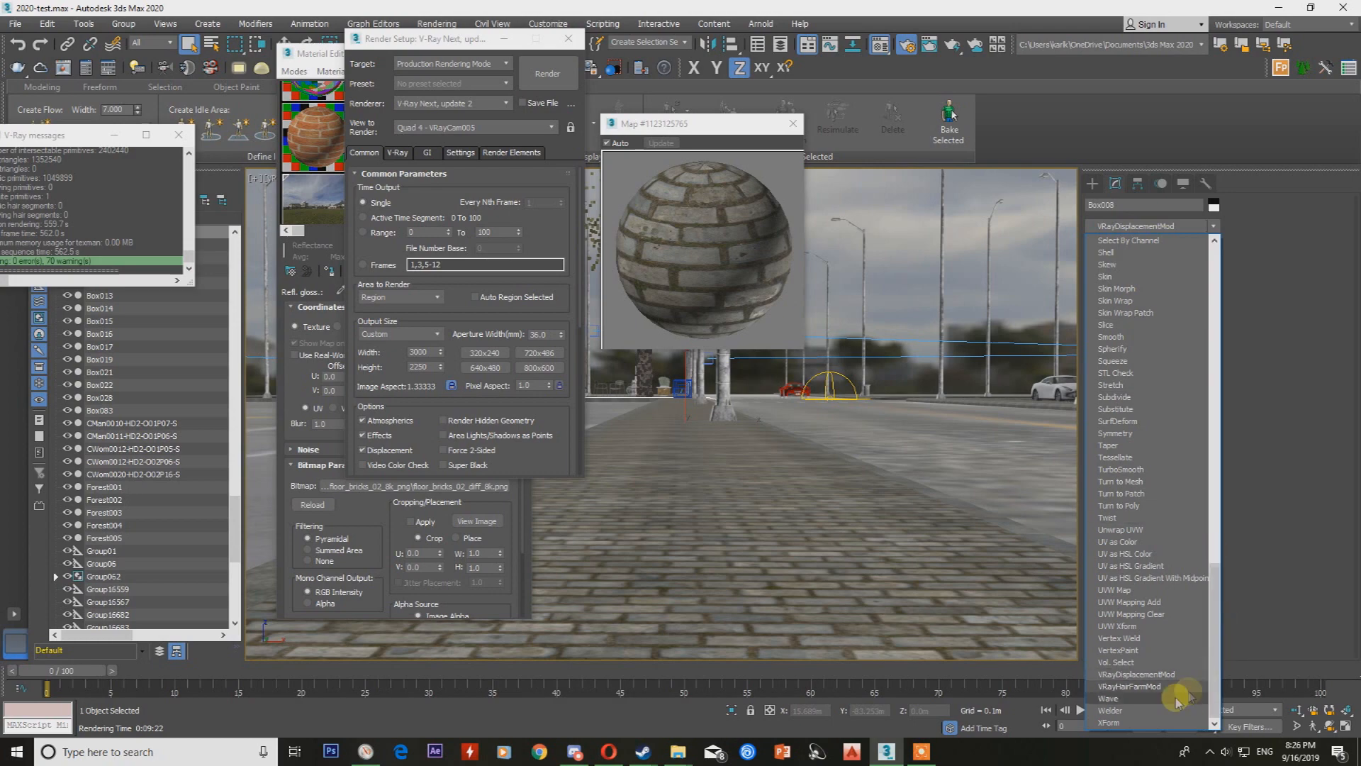
{"action": "left_click", "coordinate": [1162, 674]}
Load the floor_bricks_02_AO bitmap as the displacement texmap, with an amount of 0.03 m and a small negative shift.
{"action": "left_click", "coordinate": [1163, 476]}
{"action": "double_click", "coordinate": [775, 234]}
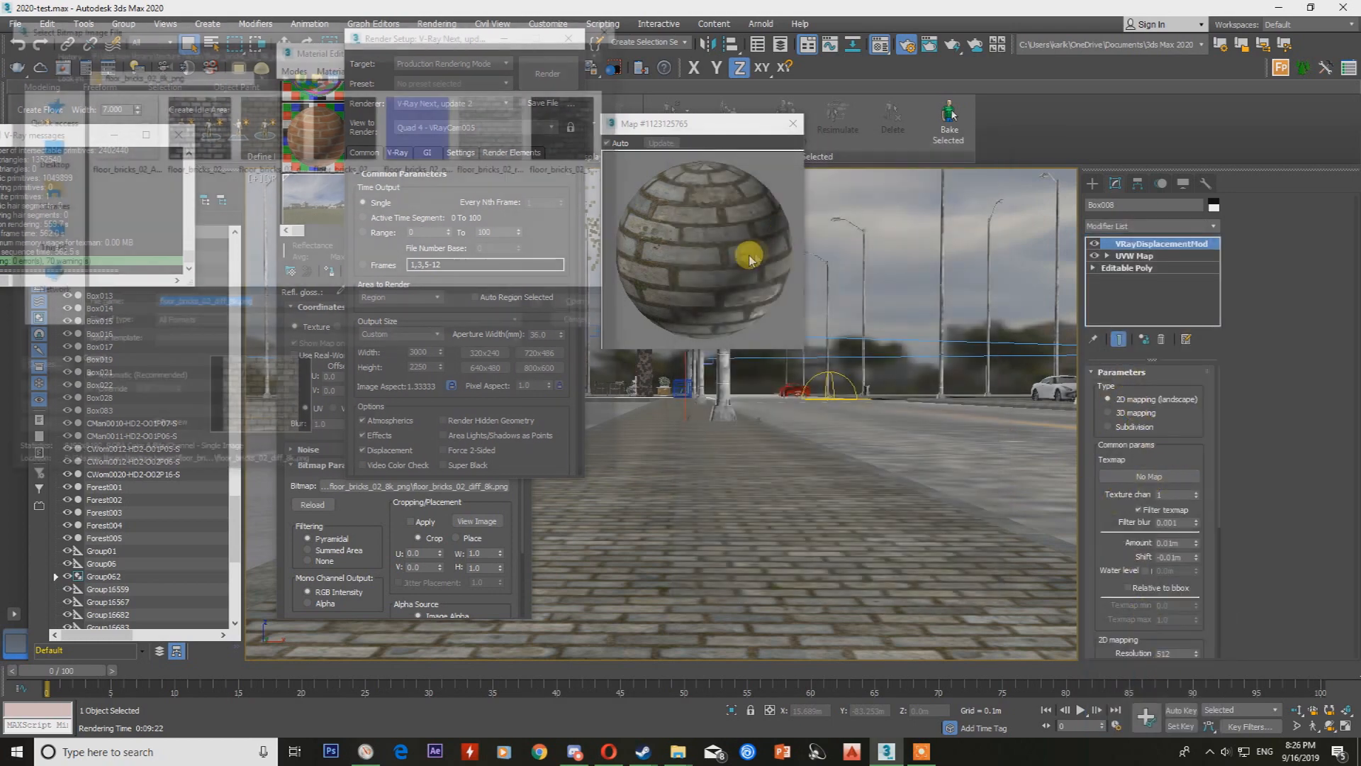
{"action": "left_click", "coordinate": [135, 153]}
{"action": "double_click", "coordinate": [124, 137]}
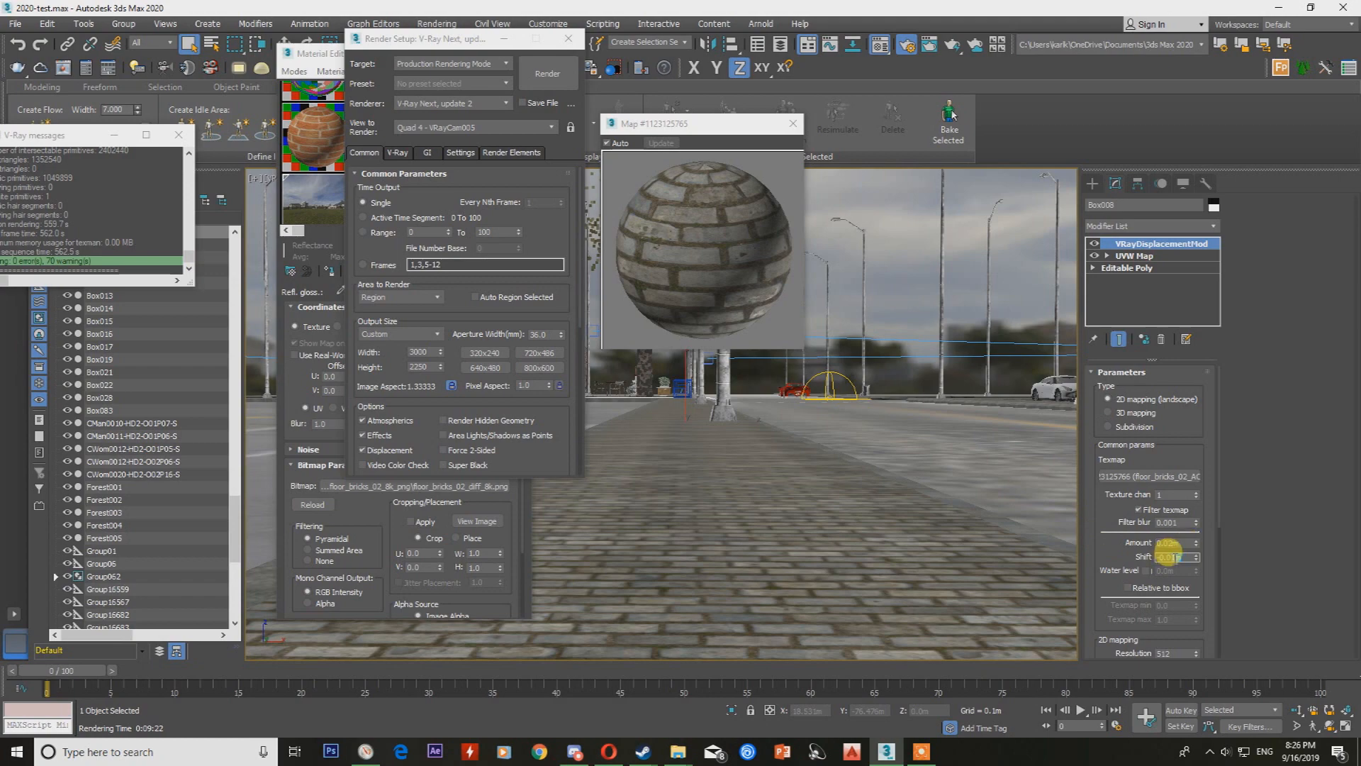
Reopen the last V-Ray render, define a render region over the right half of the image, and render it.
{"action": "left_click", "coordinate": [64, 68]}
{"action": "left_click", "coordinate": [452, 103]}
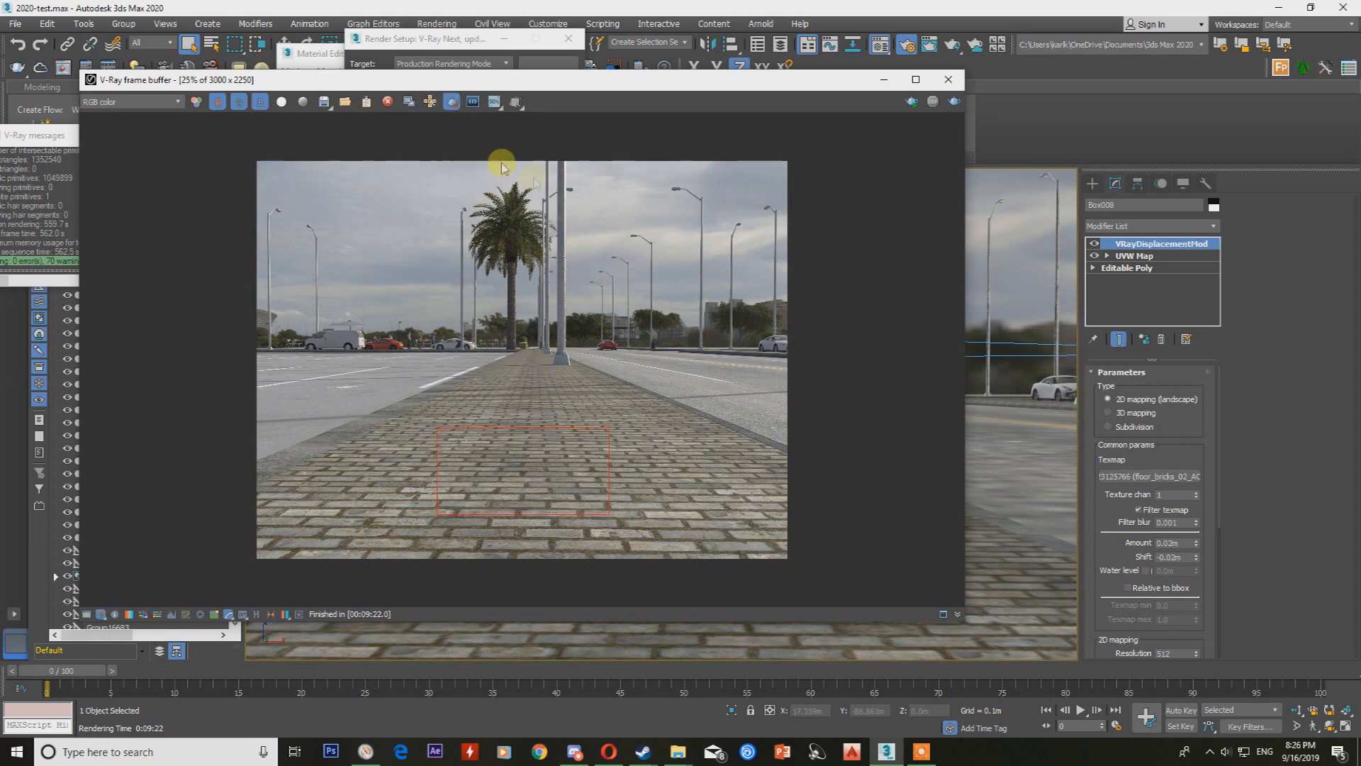
{"action": "left_click_drag", "start_coordinate": [521, 164], "coordinate": [957, 589]}
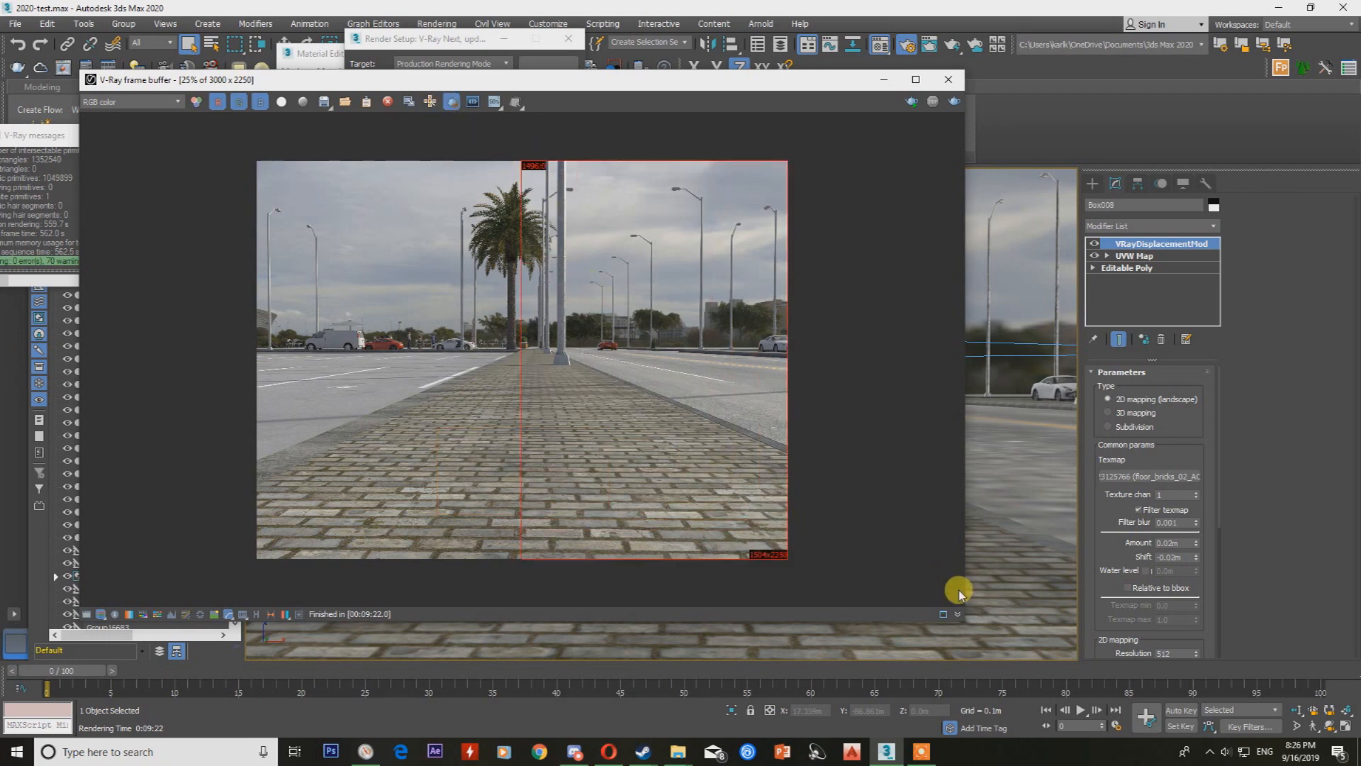
{"action": "left_click_drag", "start_coordinate": [525, 565], "coordinate": [949, 78]}
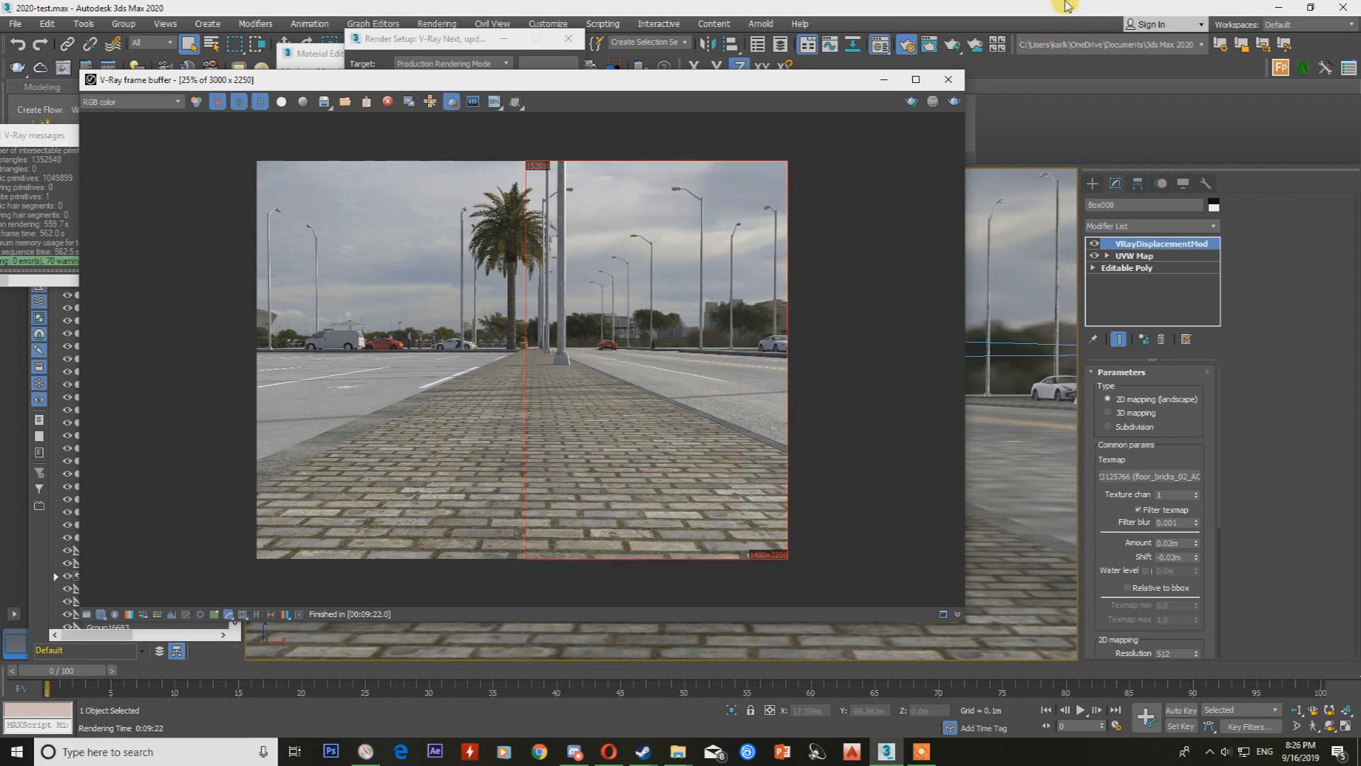
{"action": "left_click", "coordinate": [954, 104]}
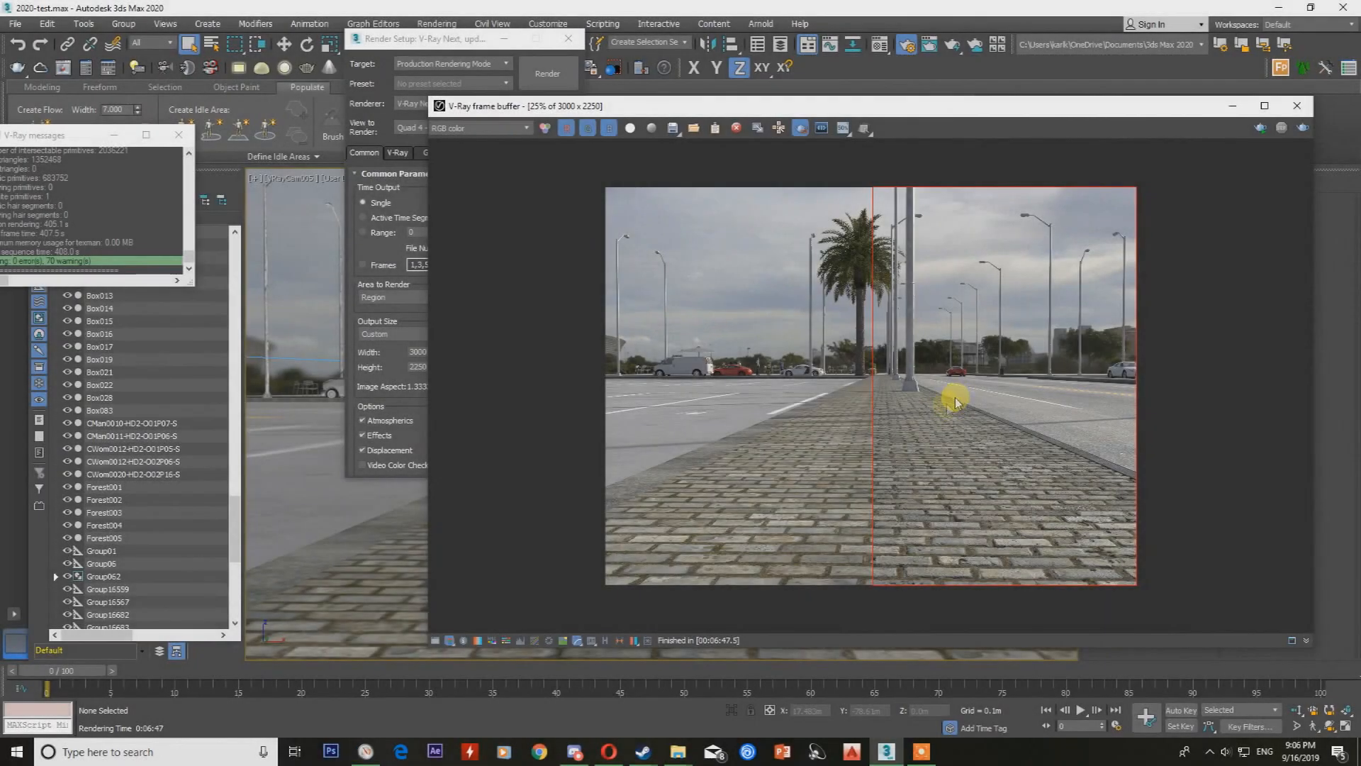
Examine the rendered bricks up close along the region boundary, comparing the displaced half with the flat half.
{"action": "scroll", "coordinate": [889, 567], "scroll_direction": "up", "scroll_amount": 5}
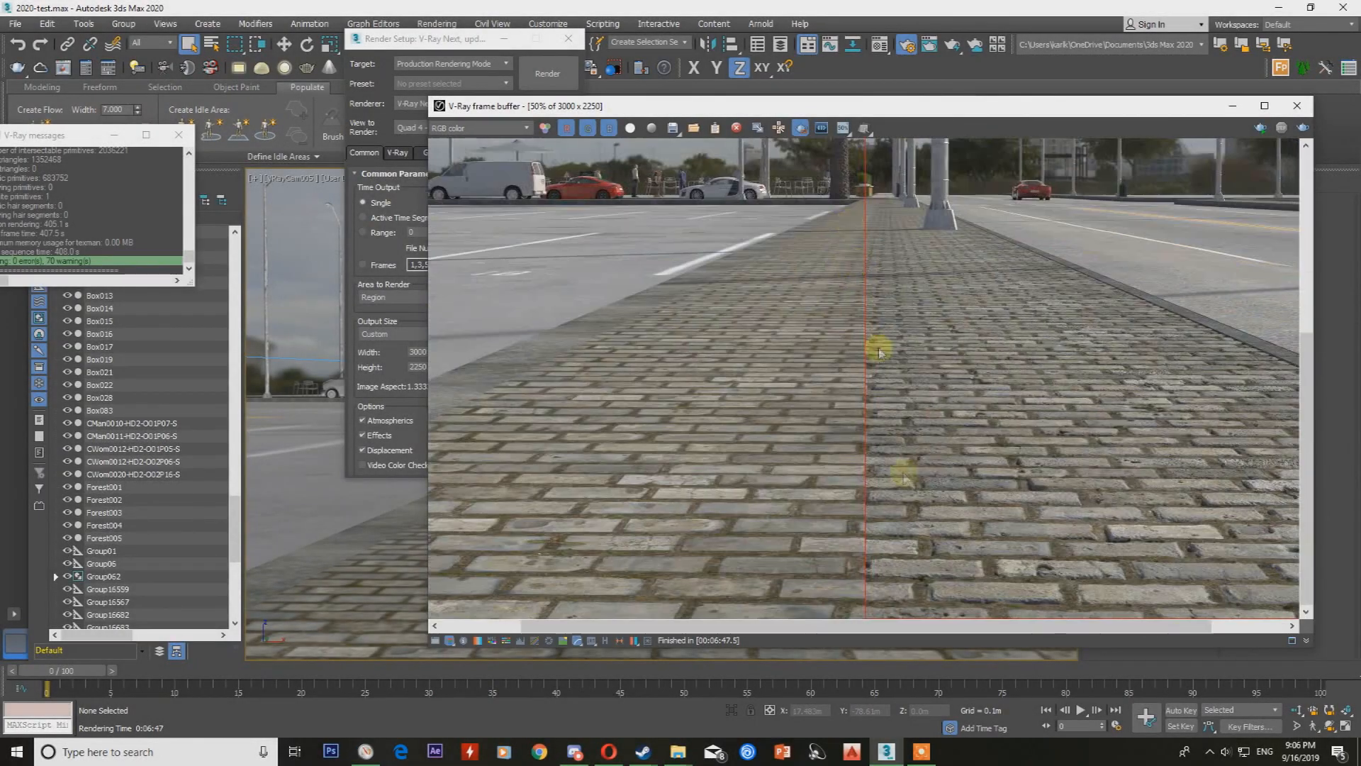
{"action": "scroll", "coordinate": [935, 461], "scroll_direction": "down", "scroll_amount": 5}
{"action": "scroll", "coordinate": [901, 397], "scroll_direction": "up", "scroll_amount": 4}
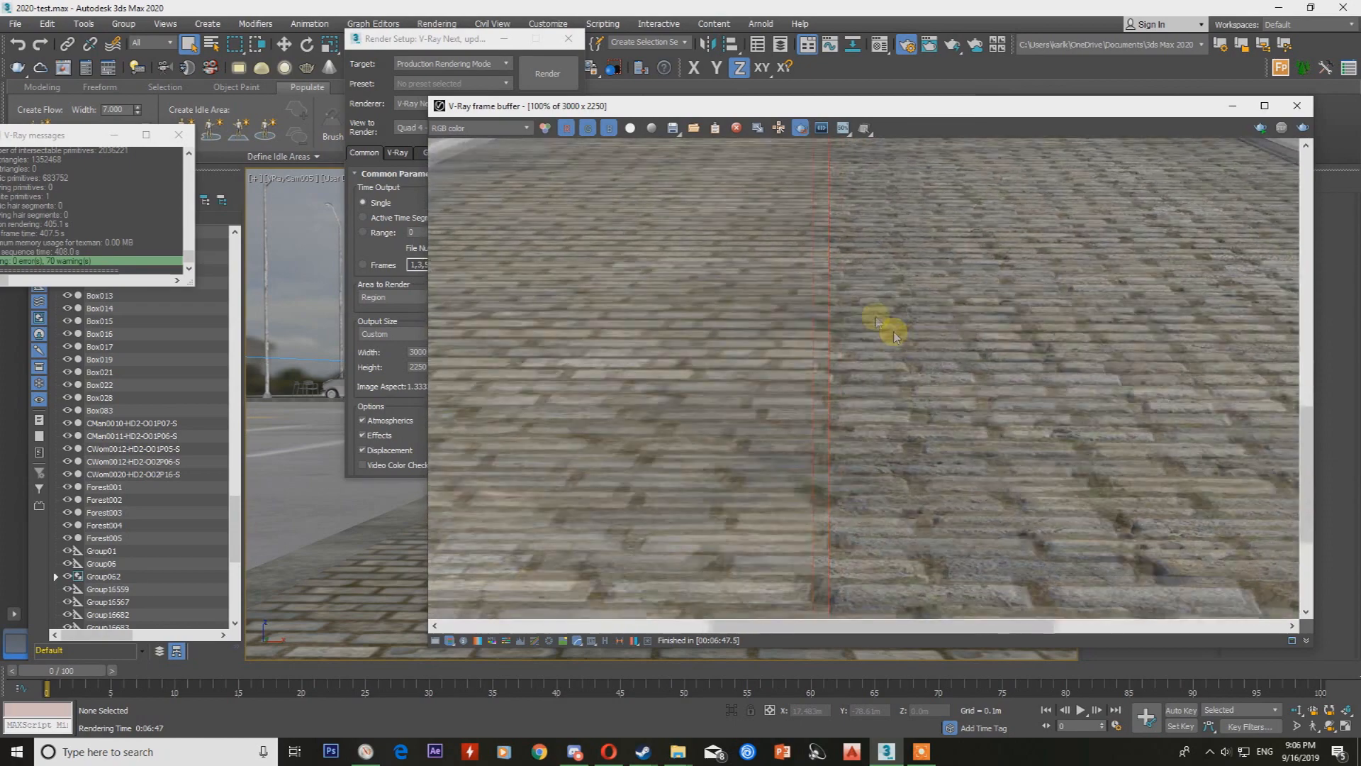
{"action": "middle_click_drag", "start_coordinate": [917, 538], "coordinate": [970, 399]}
{"action": "left_click_drag", "start_coordinate": [1054, 113], "coordinate": [931, 94]}
{"action": "mouse_move", "coordinate": [852, 319]}
{"action": "middle_mouse_down"}
{"action": "mouse_move", "coordinate": [862, 351]}
{"action": "mouse_move", "coordinate": [840, 521]}
{"action": "middle_mouse_up"}
{"action": "mouse_move", "coordinate": [822, 297]}
{"action": "middle_mouse_down"}
{"action": "mouse_move", "coordinate": [842, 453]}
{"action": "mouse_move", "coordinate": [841, 242]}
{"action": "middle_mouse_up"}
{"action": "middle_click_drag", "start_coordinate": [829, 441], "coordinate": [805, 296]}
{"action": "scroll", "coordinate": [944, 488], "scroll_direction": "down", "scroll_amount": 3}
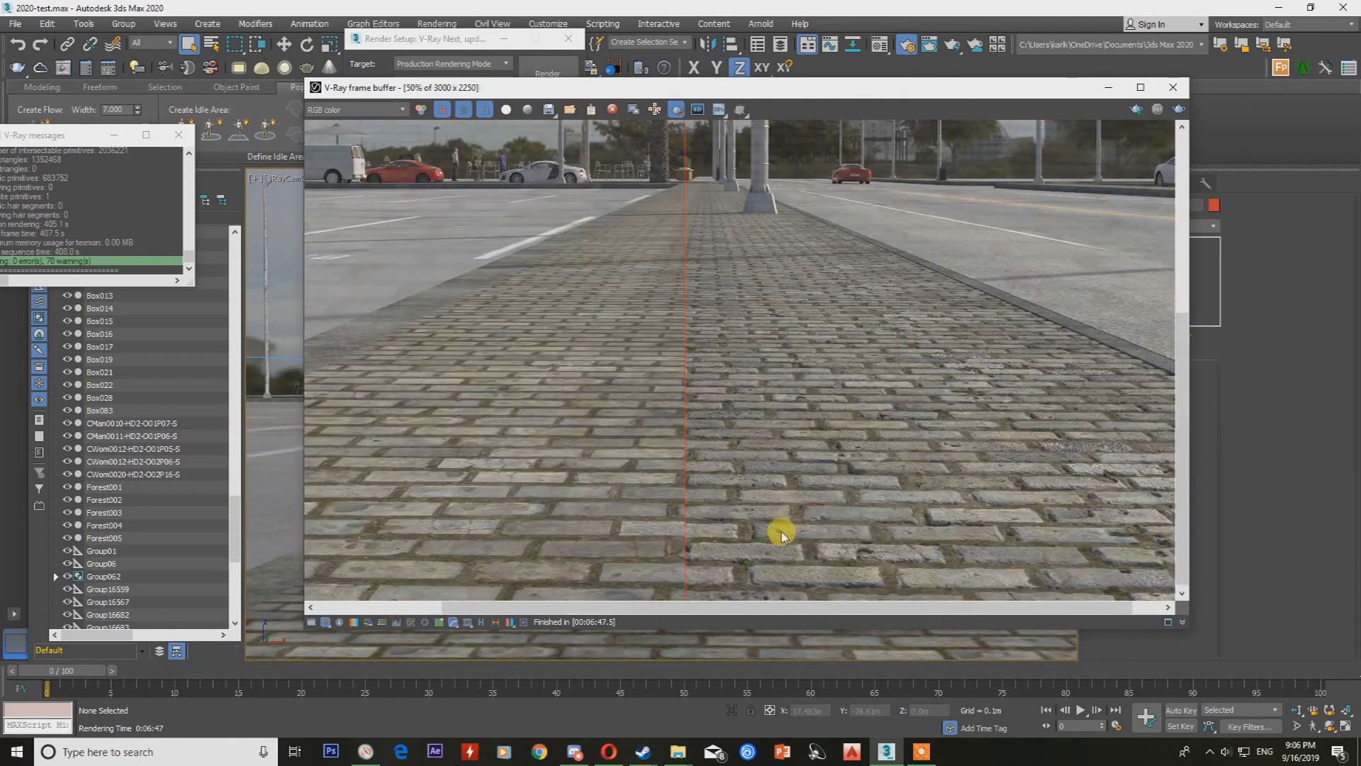